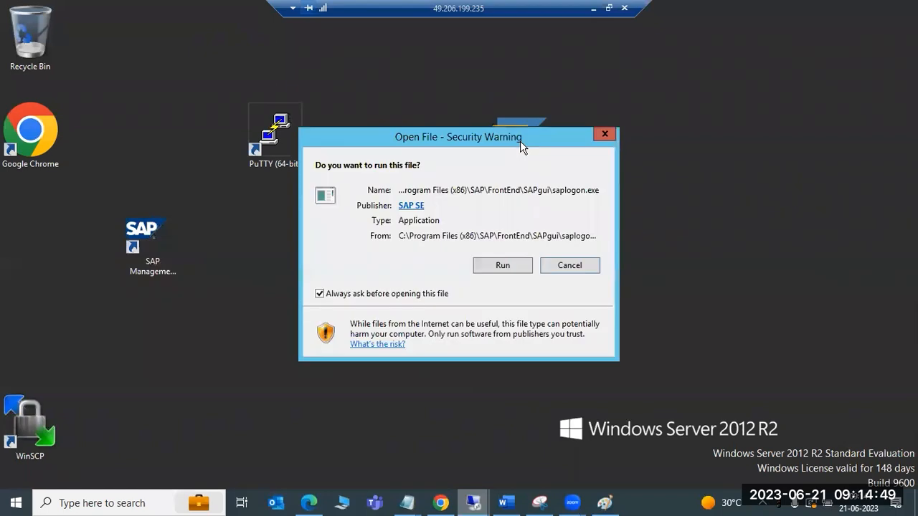
# Launch SAP Logon on the remote server and bring up the terminal session logged in to saplinux1
pyautogui.click(501, 266)
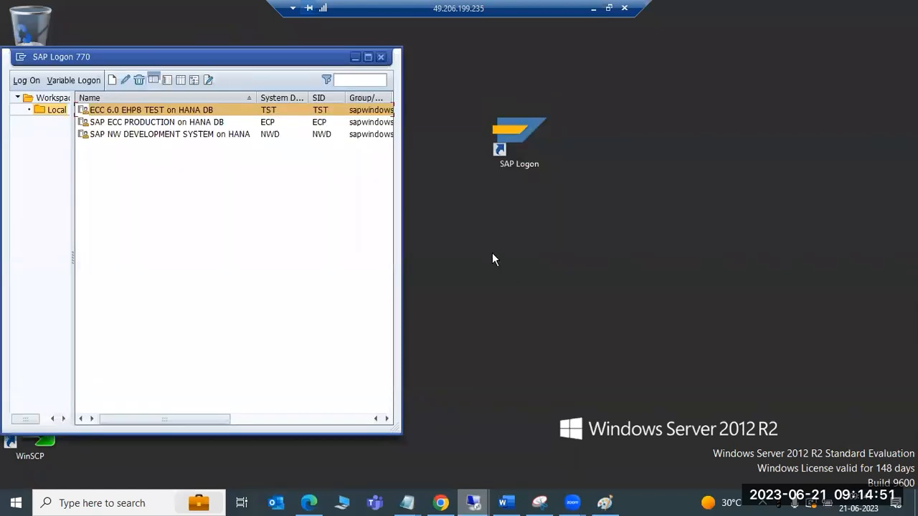
pyautogui.moveTo(486, 500)
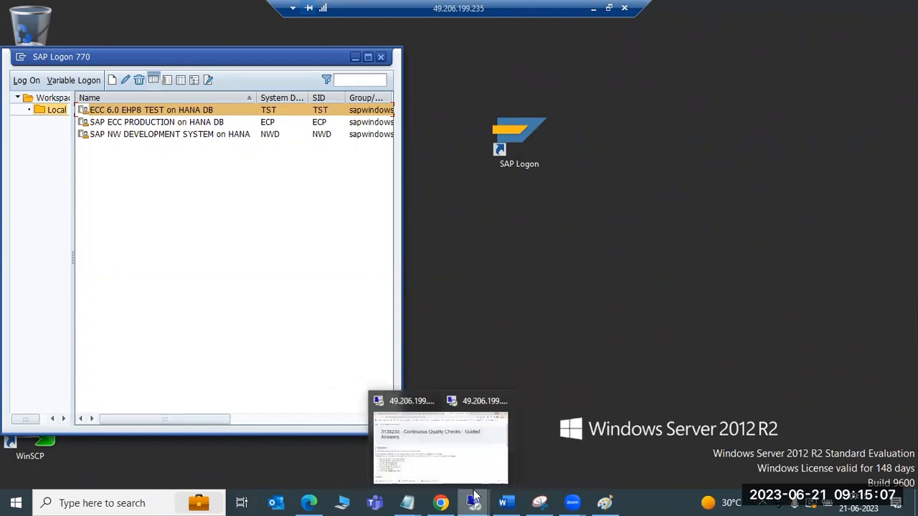
pyautogui.click(609, 8)
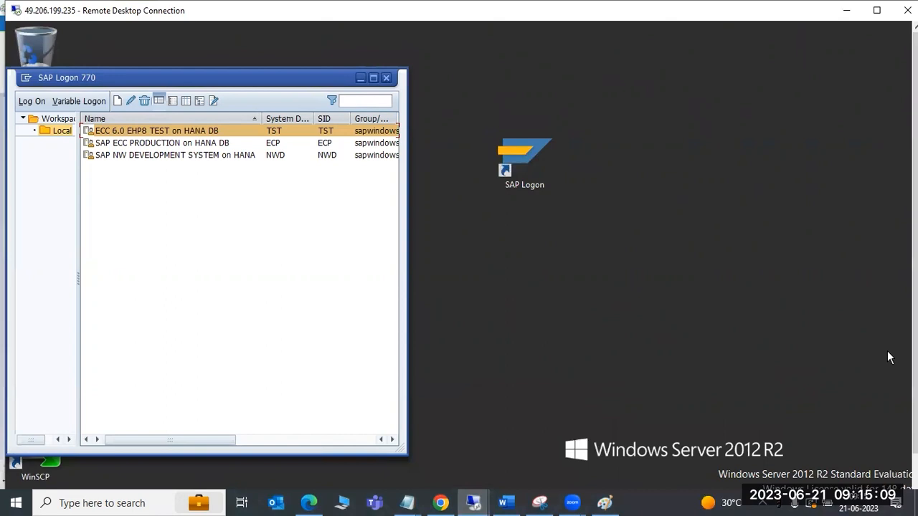
pyautogui.moveTo(915, 358); pyautogui.dragTo(914, 402)
pyautogui.click(226, 487)
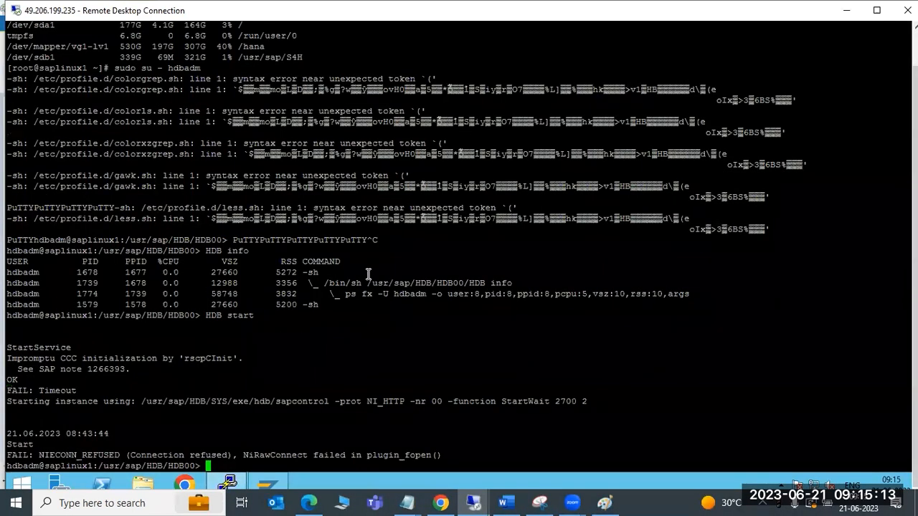
# List the mounted filesystems on saplinux1 with df -h, running the command twice
pyautogui.write('df -h')
pyautogui.press('Return')
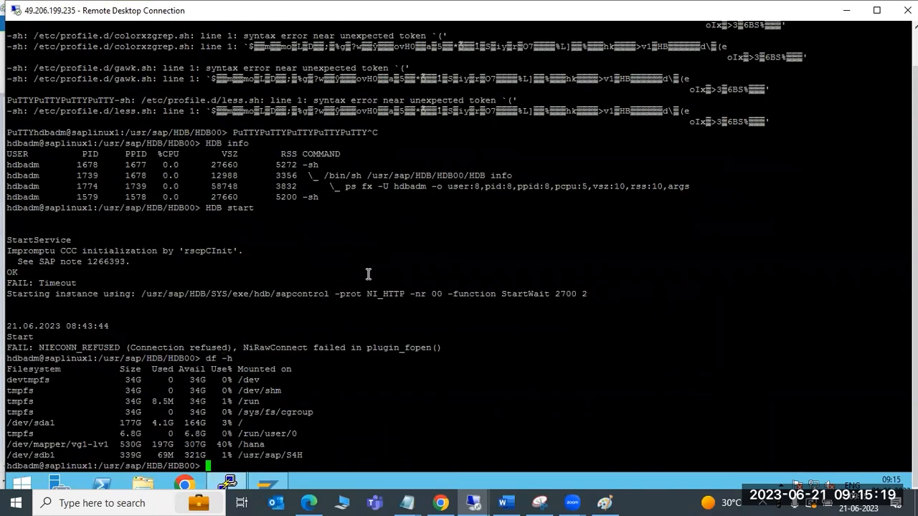
pyautogui.write('df -h')
pyautogui.press('Return')
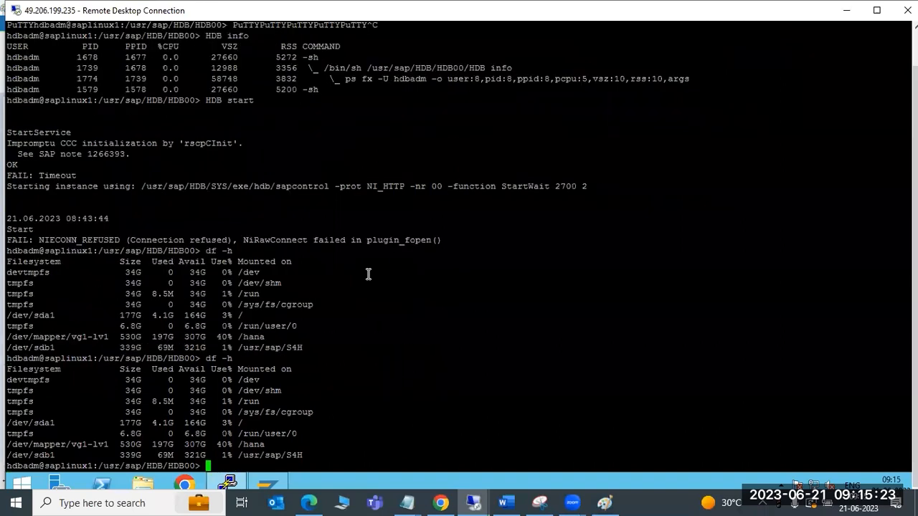
# Display the contents of /etc/fstab with more and enter q! to leave the output
pyautogui.write('more /etc/fstab')
pyautogui.press('Return')
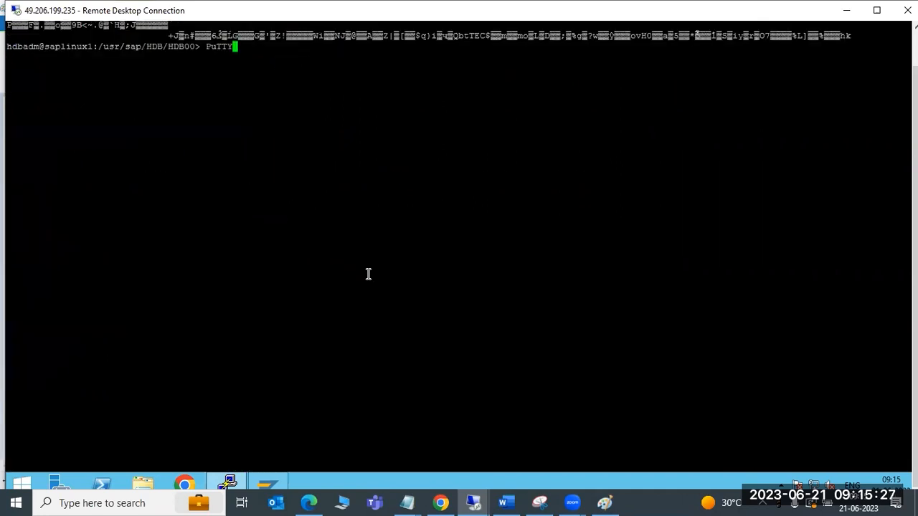
pyautogui.write('q!')
pyautogui.press('Return')
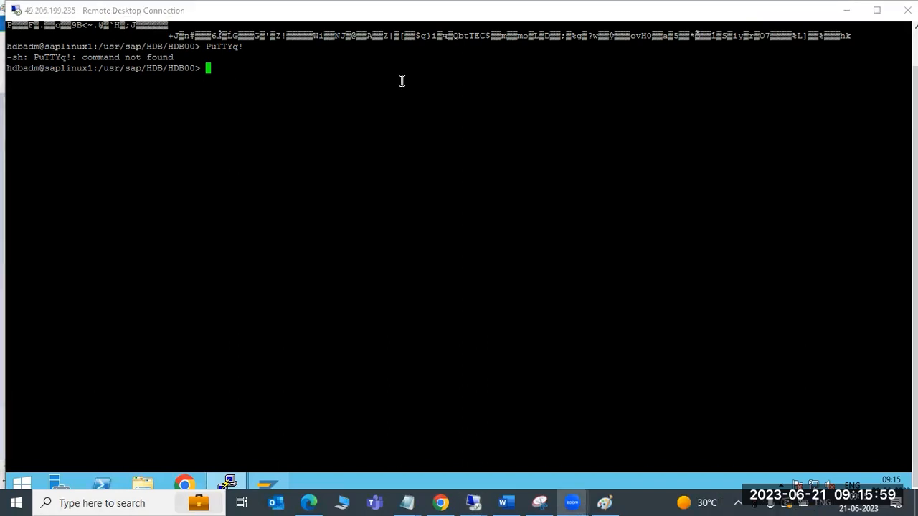
# Switch to the remote desktop running VirtualBox Manager to view the snapshots of saplinux1
pyautogui.click(915, 93)
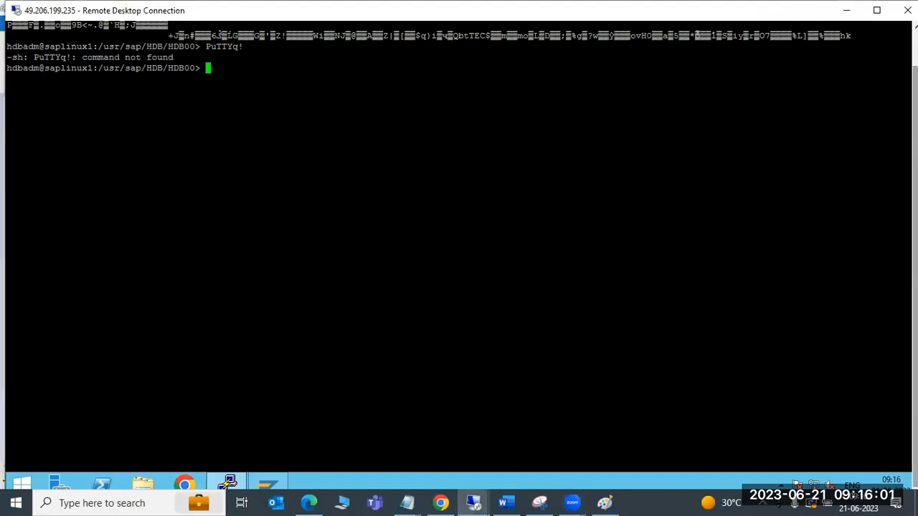
pyautogui.click(473, 503)
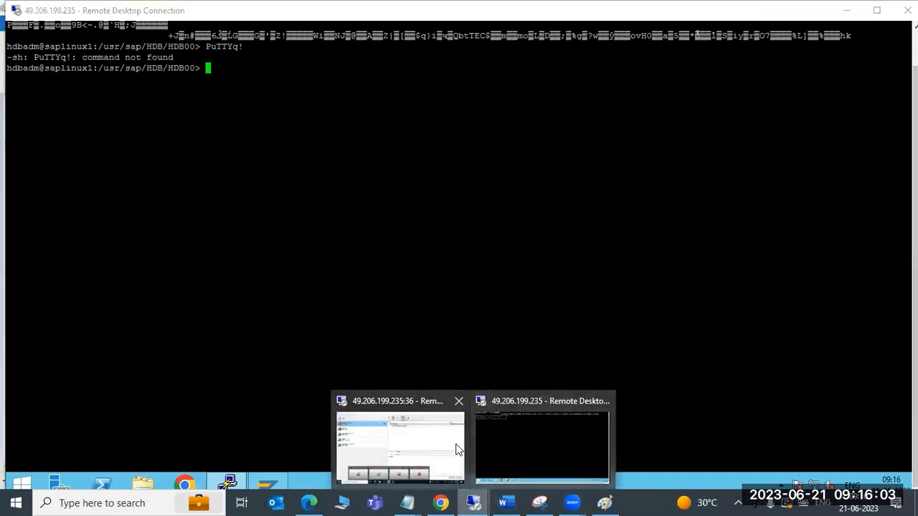
pyautogui.click(459, 449)
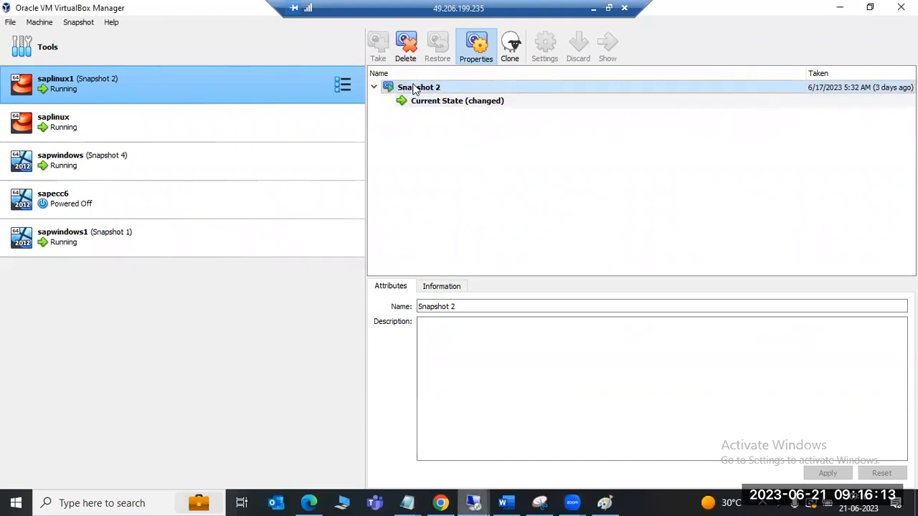
# Return to the terminal, exit the hdbadm shell and run poweroff as root to shut down saplinux1
pyautogui.moveTo(475, 502)
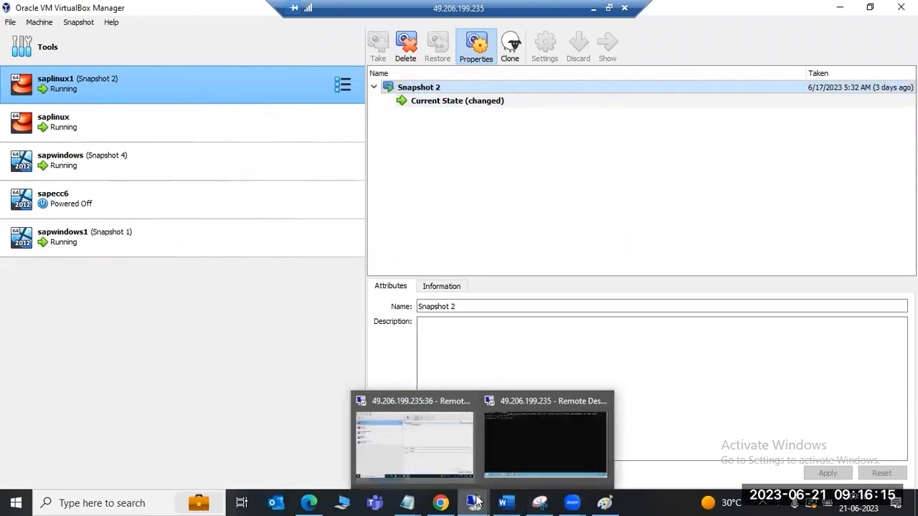
pyautogui.click(516, 438)
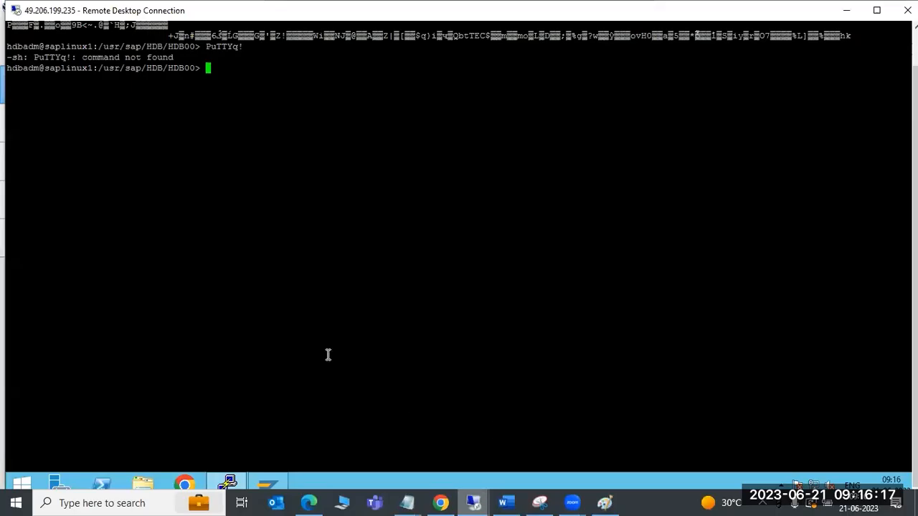
pyautogui.write('exit')
pyautogui.press('Return')
pyautogui.write('p')
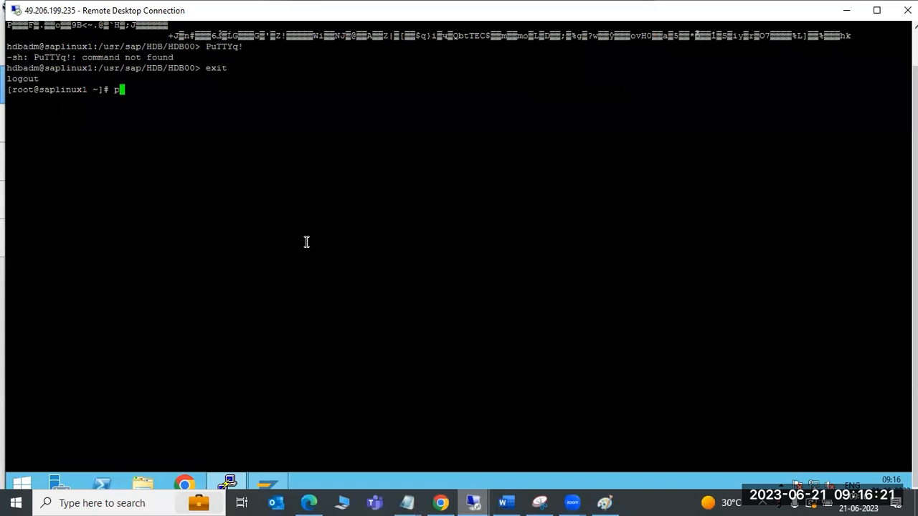
pyautogui.write('oweroff')
pyautogui.press('Return')
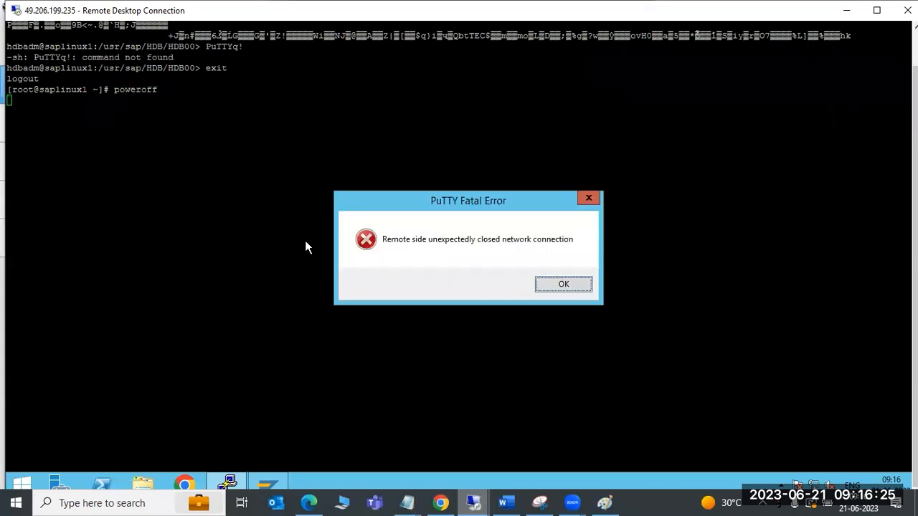
pyautogui.click(564, 284)
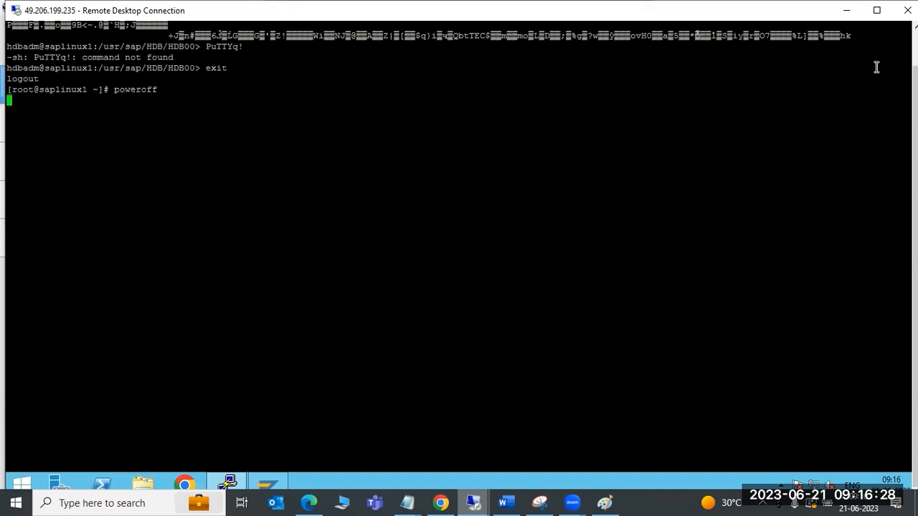
# Restore Snapshot 2 of saplinux1 in VirtualBox Manager without creating a snapshot of the current state, and start the machine
pyautogui.click(847, 10)
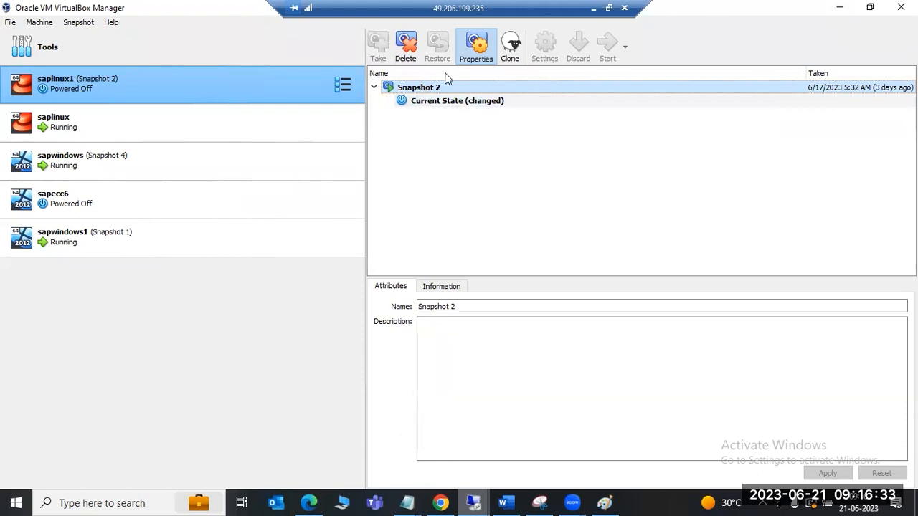
pyautogui.click(901, 7)
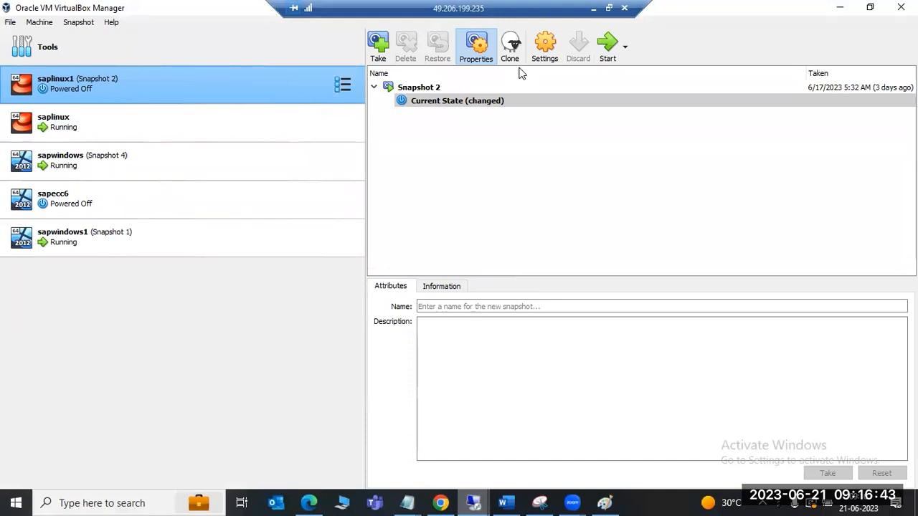
pyautogui.click(416, 87)
pyautogui.click(438, 50)
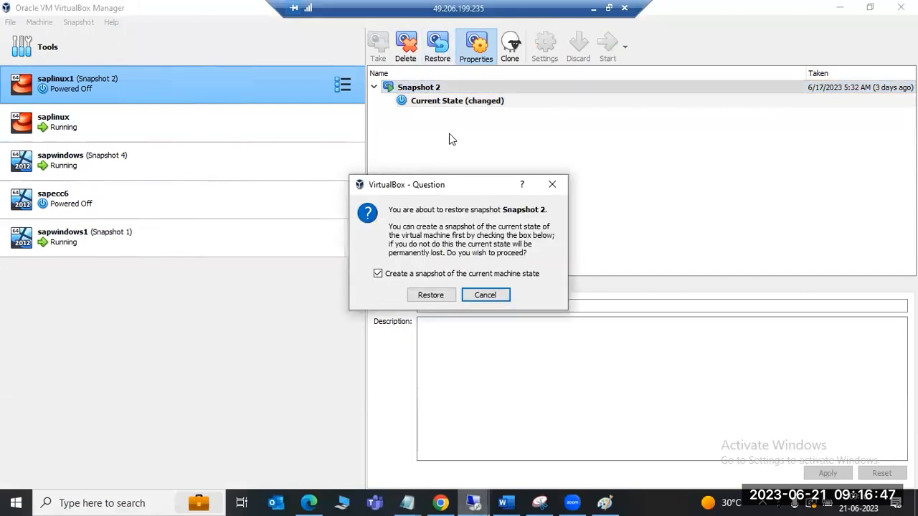
pyautogui.click(419, 275)
pyautogui.click(424, 297)
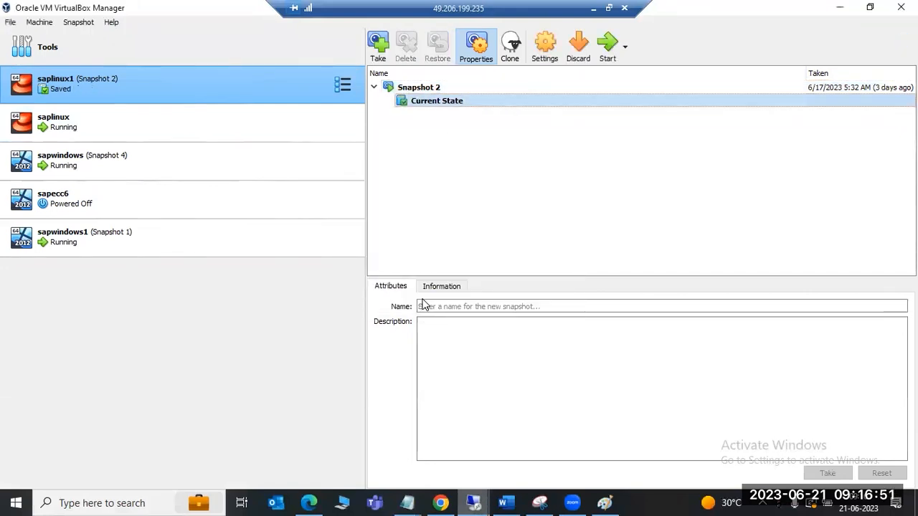
pyautogui.click(608, 45)
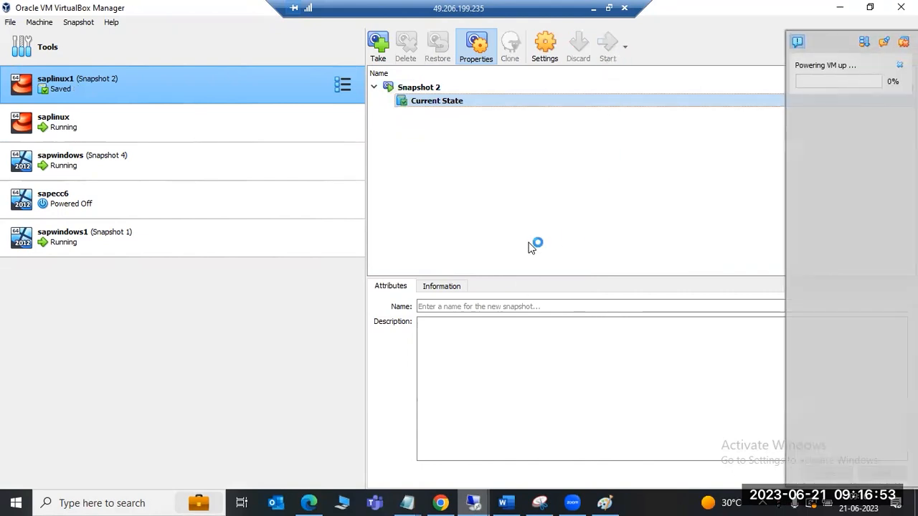
# Switch to Paint and add short line dashes above the arrow from the ECC box to the BW box
pyautogui.click(593, 8)
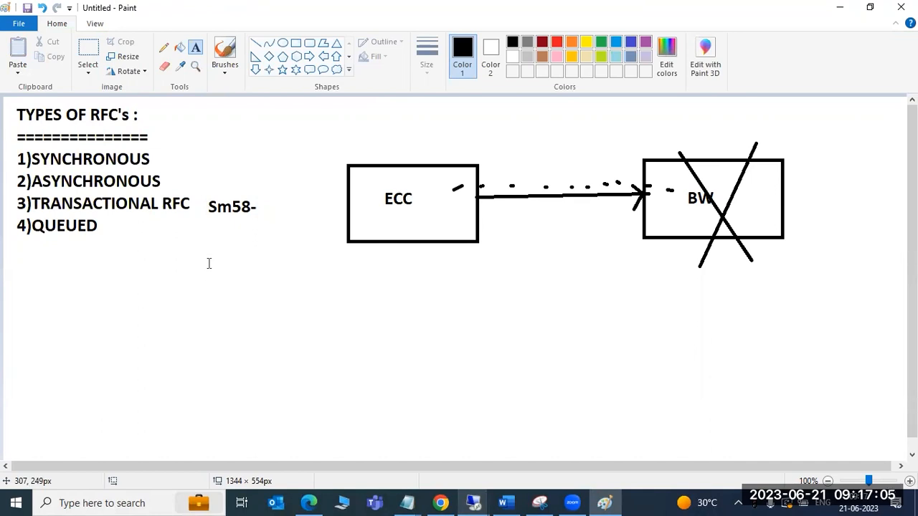
pyautogui.click(256, 44)
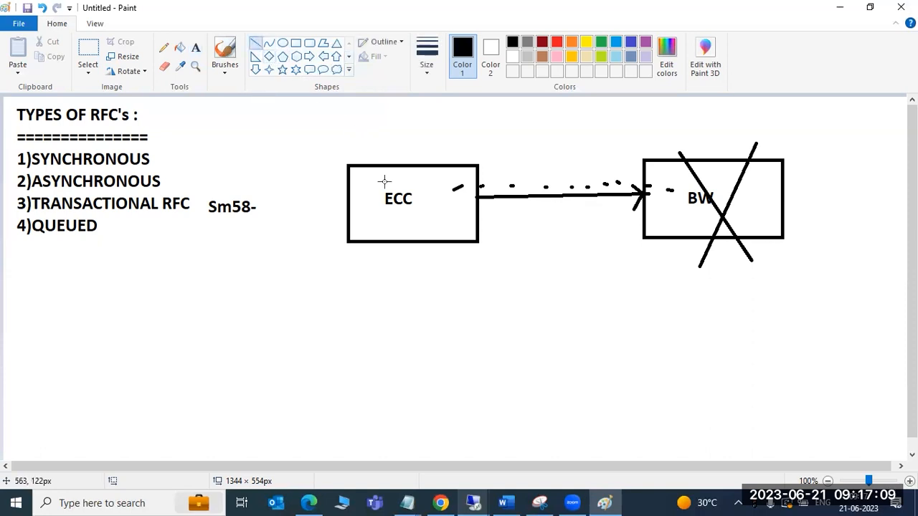
pyautogui.moveTo(424, 191); pyautogui.dragTo(514, 184)
pyautogui.moveTo(570, 184); pyautogui.dragTo(672, 186)
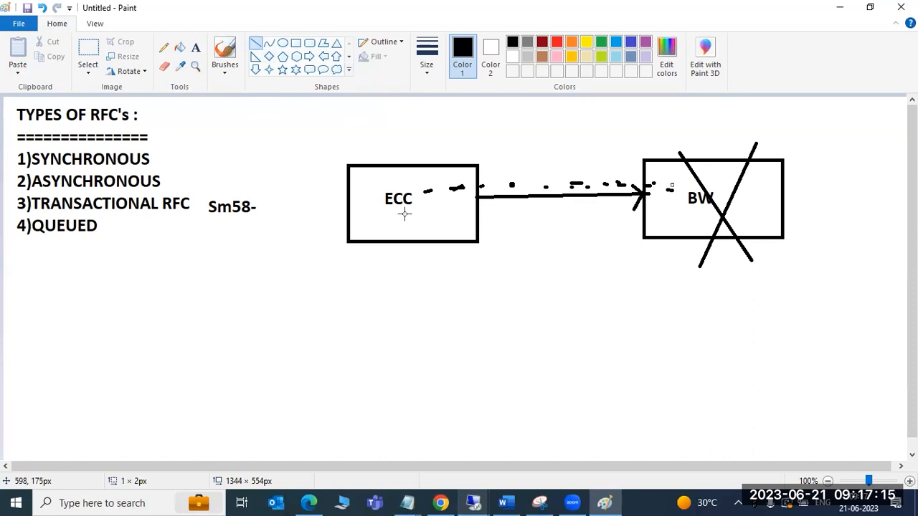
# Underline the ECC and BW labels with short lines and draw a line about 138 px long straight down from ECC
pyautogui.moveTo(391, 213); pyautogui.dragTo(419, 207)
pyautogui.moveTo(407, 215); pyautogui.dragTo(410, 307)
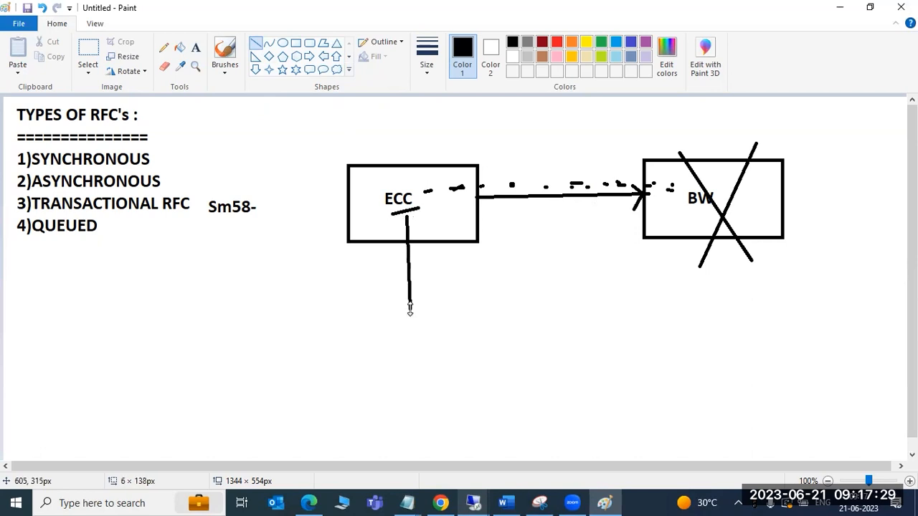
pyautogui.moveTo(689, 211); pyautogui.dragTo(702, 210)
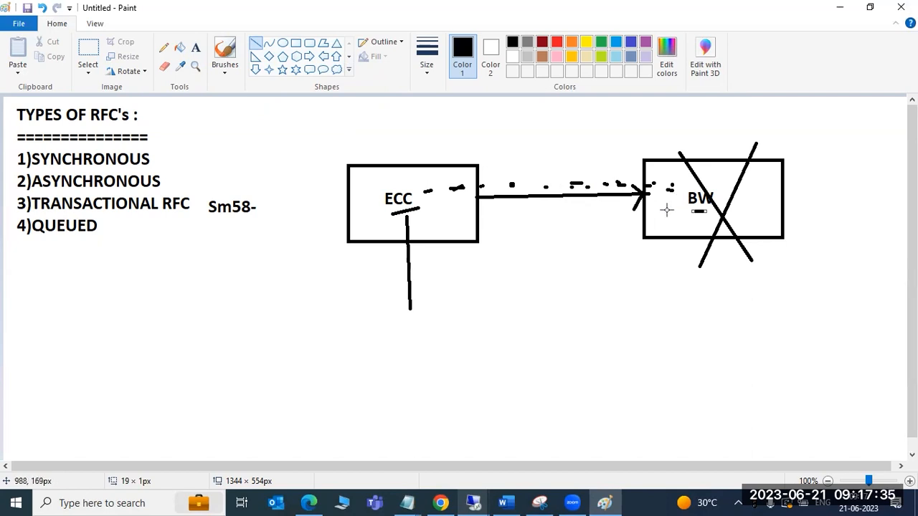
pyautogui.moveTo(664, 210); pyautogui.dragTo(690, 200)
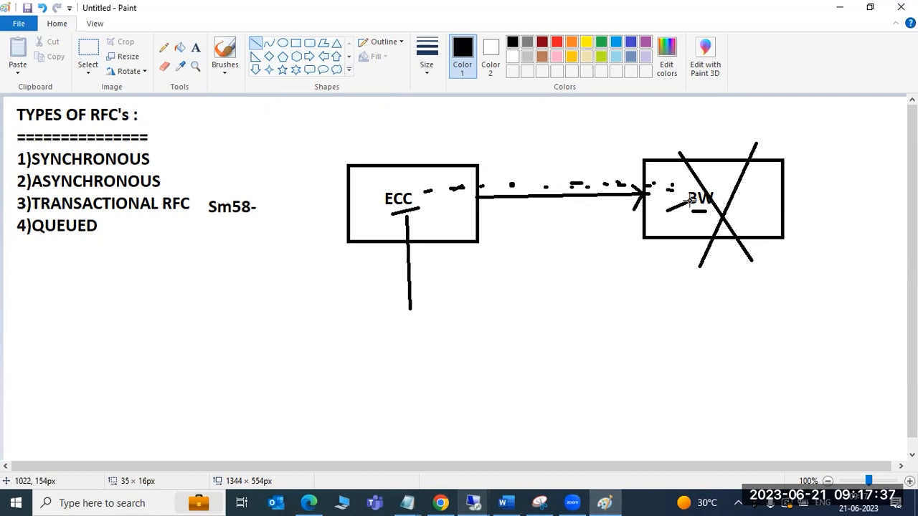
# Retrace the underline of ECC and draw a wider horizontal line beneath it from segments about 86 px and 40 px long
pyautogui.moveTo(393, 212); pyautogui.dragTo(419, 206)
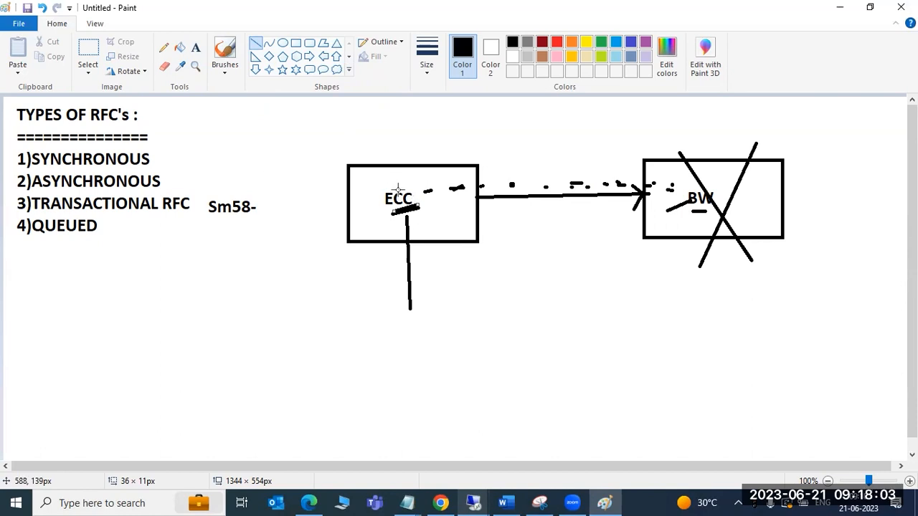
pyautogui.moveTo(371, 225); pyautogui.dragTo(427, 223)
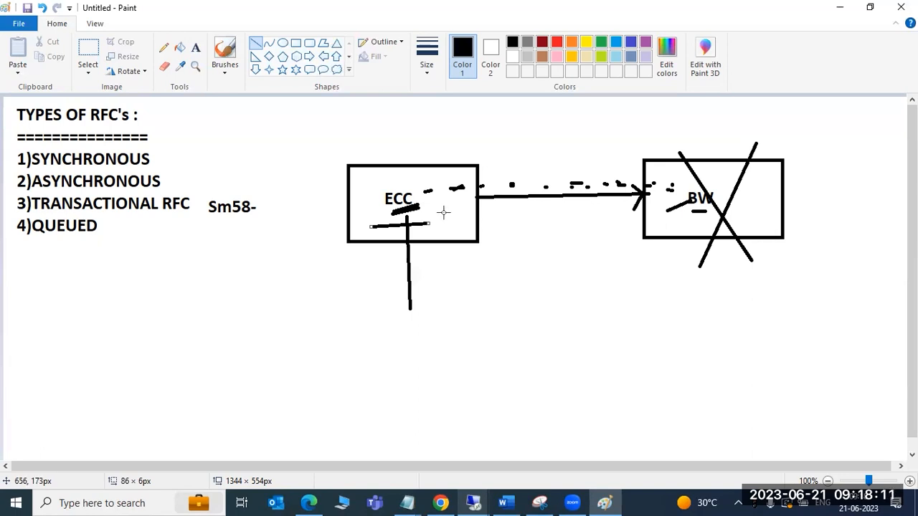
pyautogui.moveTo(450, 223); pyautogui.dragTo(423, 223)
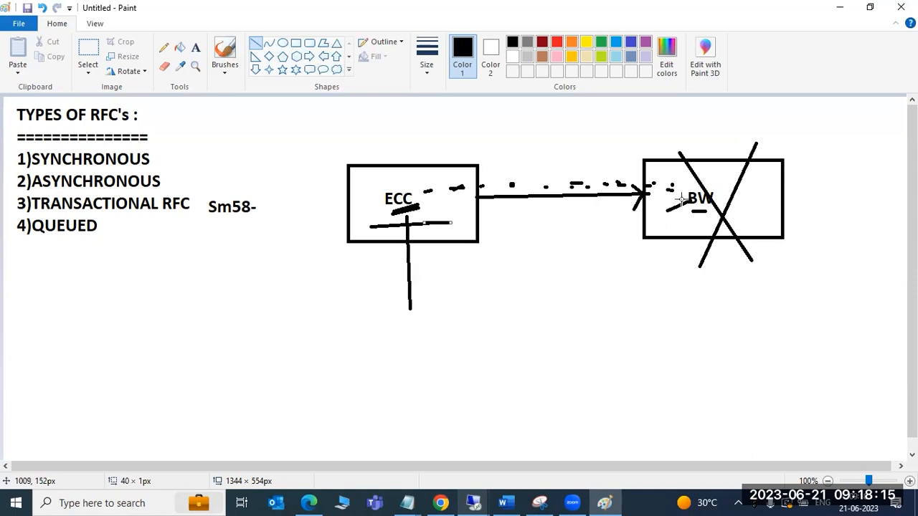
# Strike through the BW box with a vertical line about 200 px long and a diagonal, and add a short line across its lower-right edge
pyautogui.moveTo(720, 113); pyautogui.dragTo(719, 247)
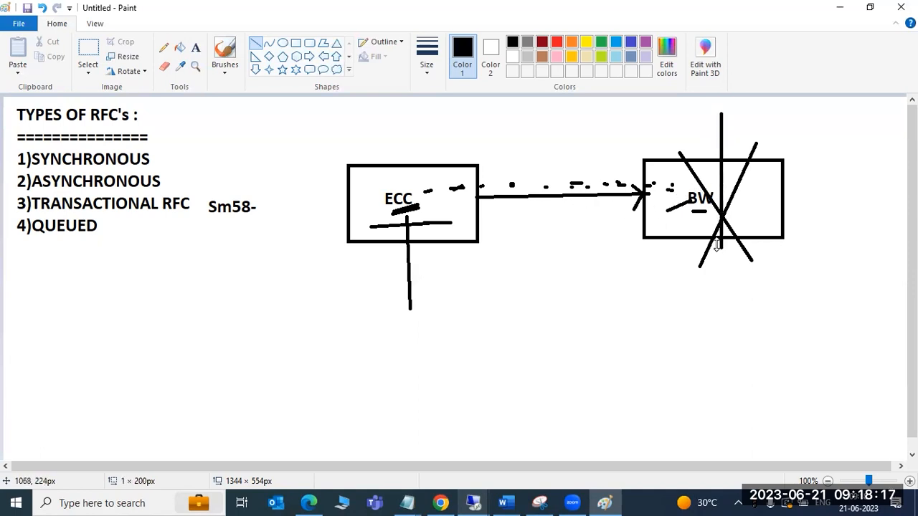
pyautogui.moveTo(670, 118); pyautogui.dragTo(746, 230)
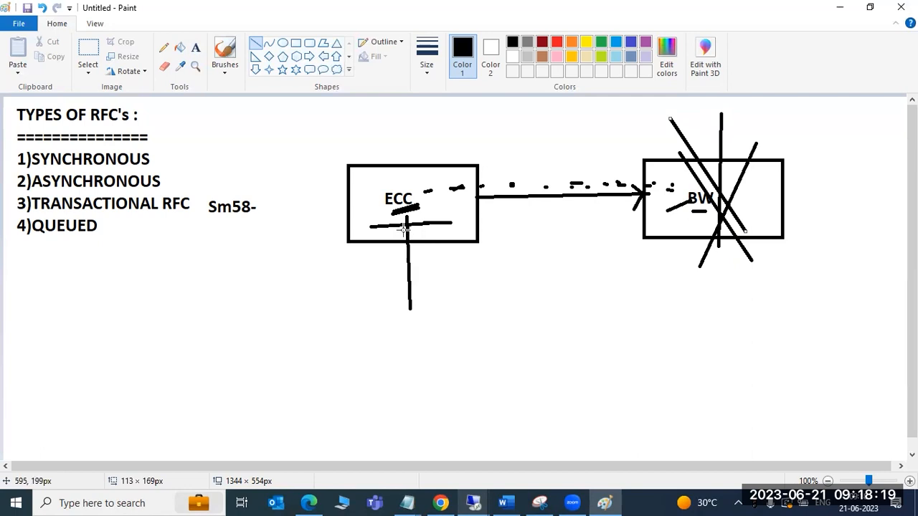
pyautogui.moveTo(774, 270); pyautogui.dragTo(765, 227)
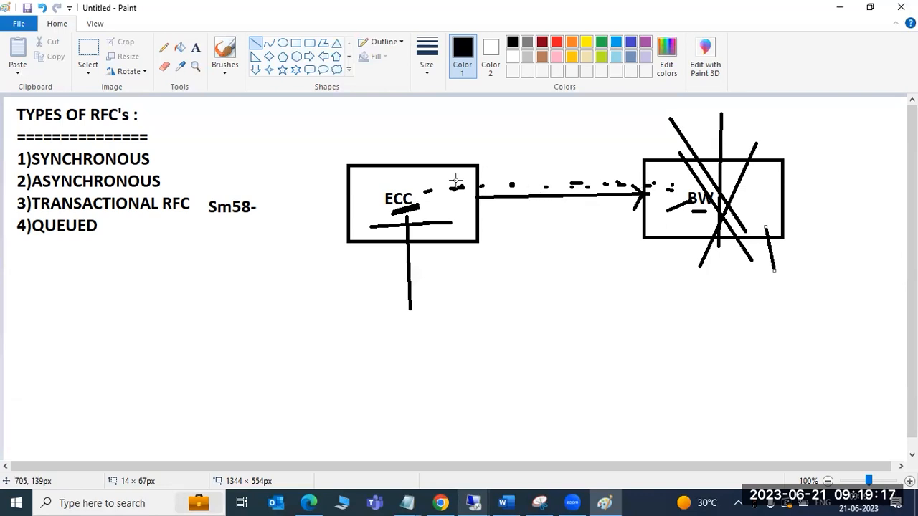
# Underline Sm58- with a line about 73 px long and the RFC in TRANSACTIONAL RFC with one about 69 px long
pyautogui.moveTo(210, 221); pyautogui.dragTo(261, 217)
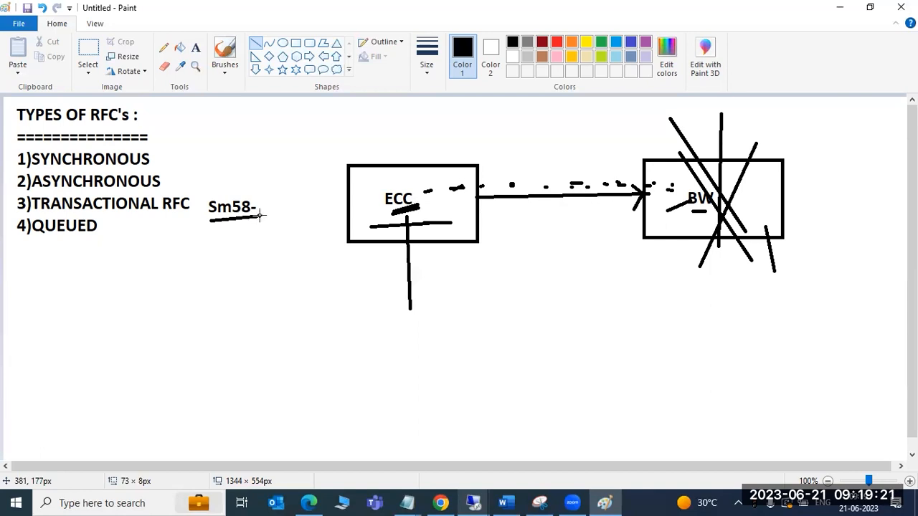
pyautogui.moveTo(144, 212); pyautogui.dragTo(191, 210)
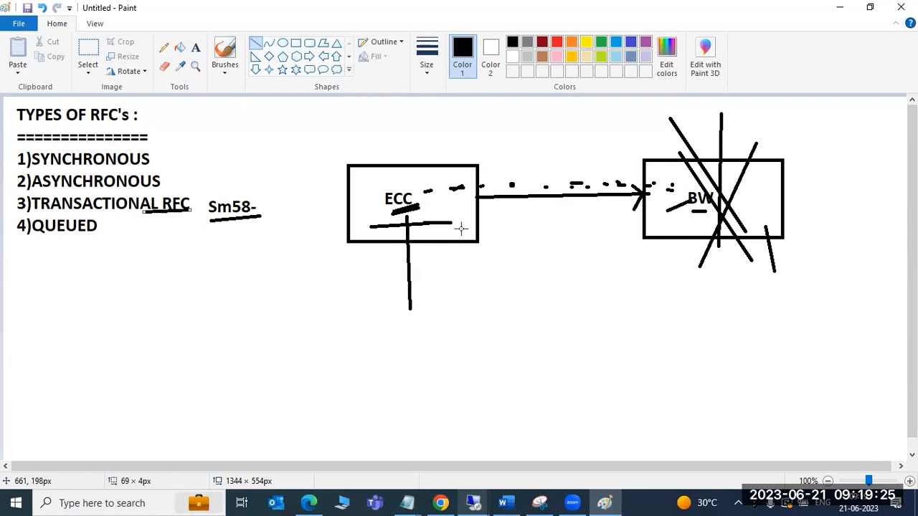
# Check the restore progress of the saplinux1 virtual machine on the VirtualBox host, and return to the Paint diagram
pyautogui.moveTo(474, 502)
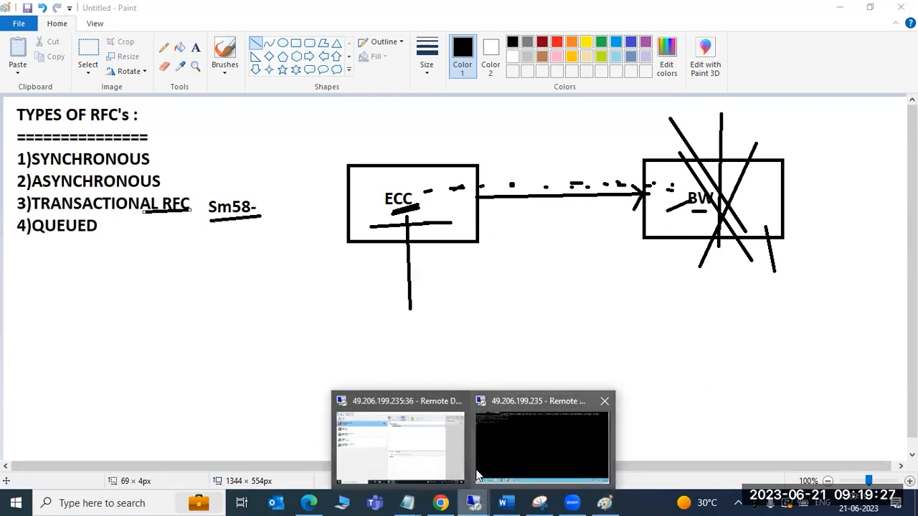
pyautogui.click(412, 434)
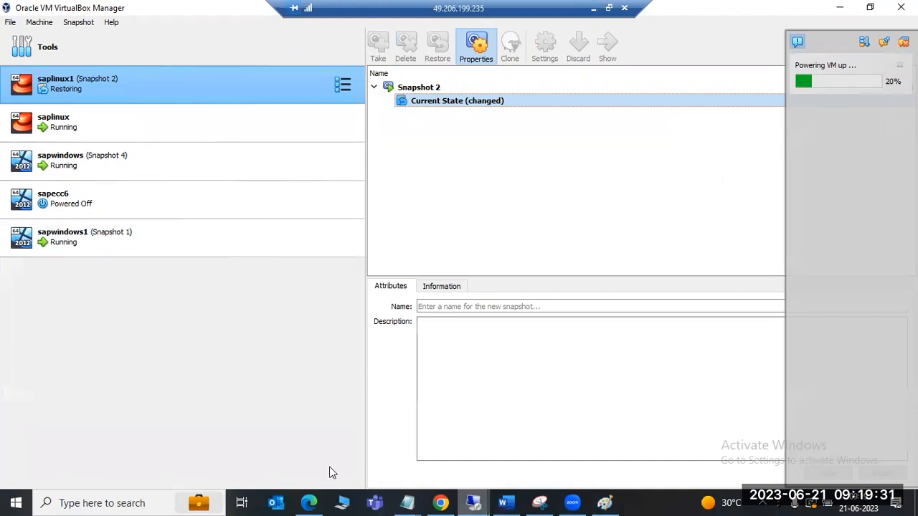
pyautogui.click(840, 7)
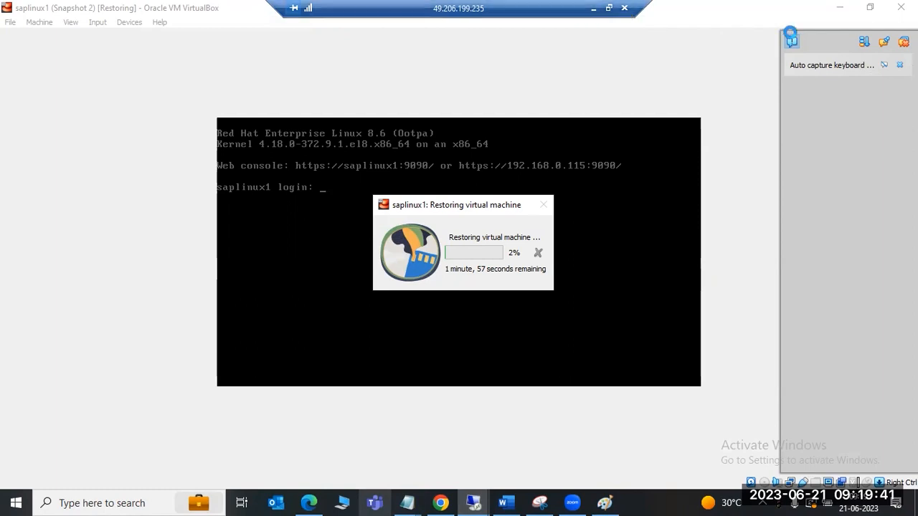
pyautogui.moveTo(473, 502)
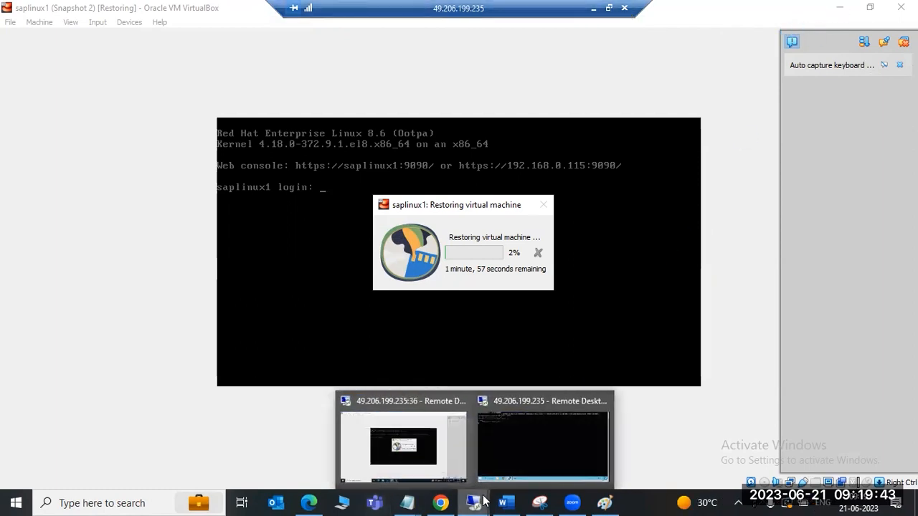
pyautogui.click(441, 446)
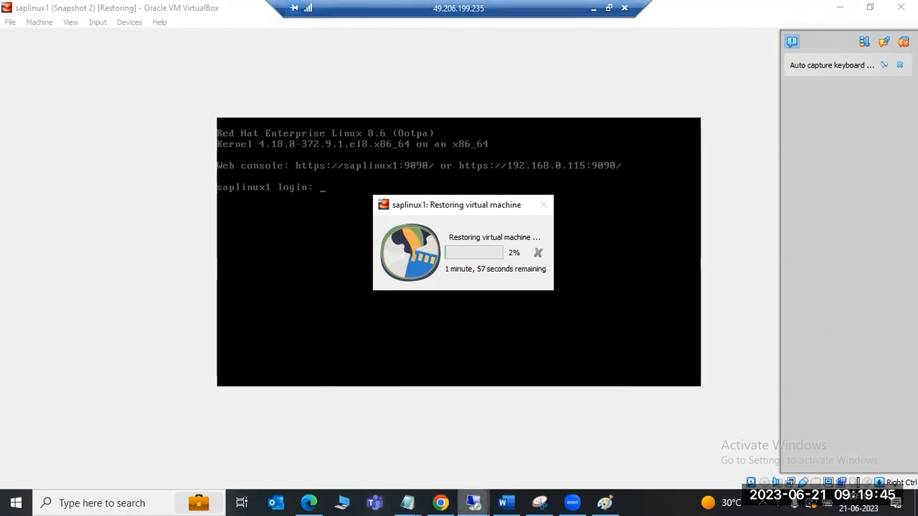
pyautogui.click(593, 8)
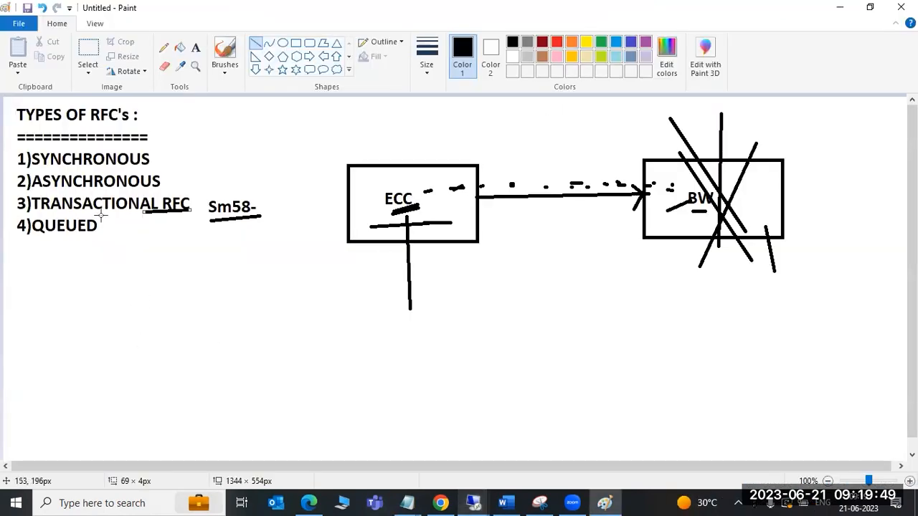
# Draw a diagonal line from QUEUED, a second underline about 89 px long beneath RFC, and a short stroke beside ECC
pyautogui.moveTo(96, 224); pyautogui.dragTo(145, 258)
pyautogui.moveTo(142, 213); pyautogui.dragTo(203, 212)
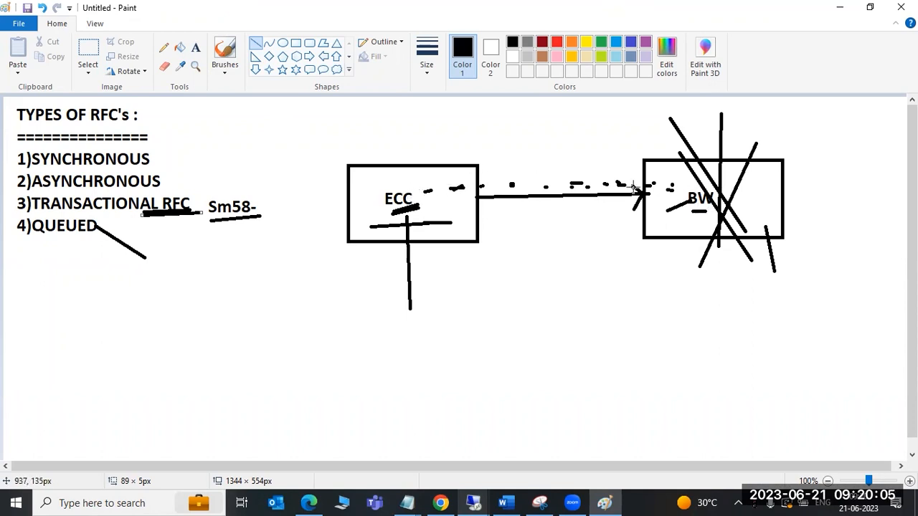
pyautogui.moveTo(430, 201); pyautogui.dragTo(434, 211)
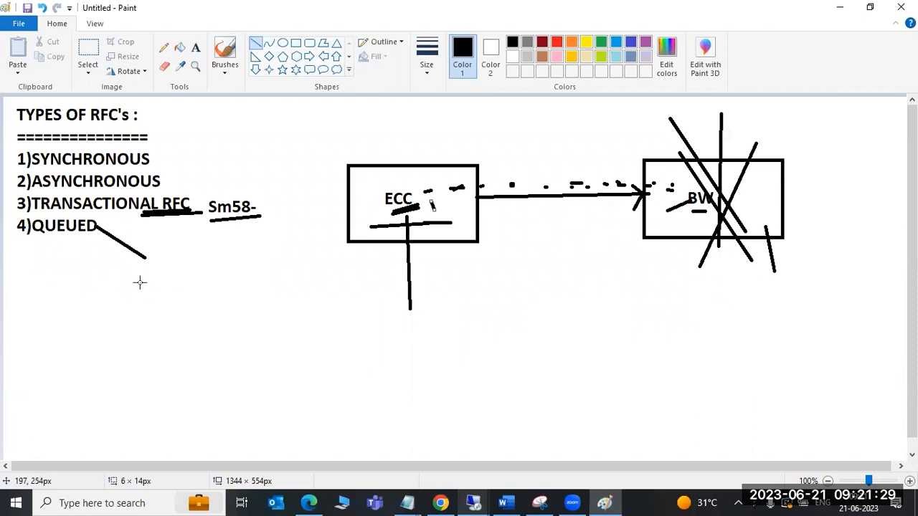
# Check the saplinux1 restore again, and close the inactive PuTTY session on the Windows Server remote desktop
pyautogui.moveTo(473, 502)
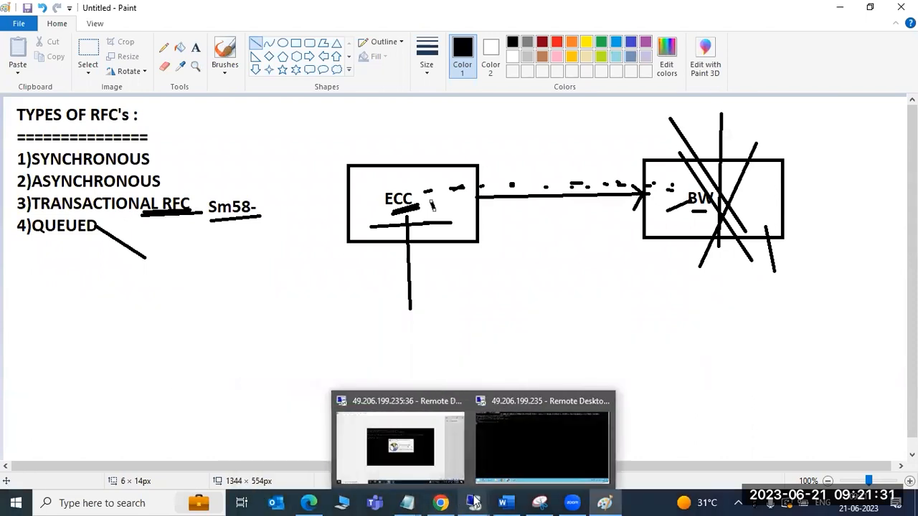
pyautogui.click(449, 450)
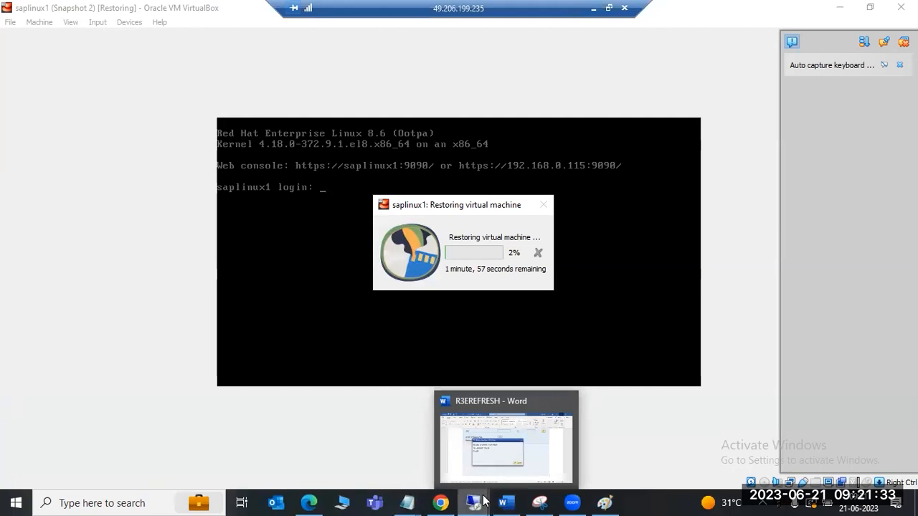
pyautogui.moveTo(470, 492)
pyautogui.click(494, 451)
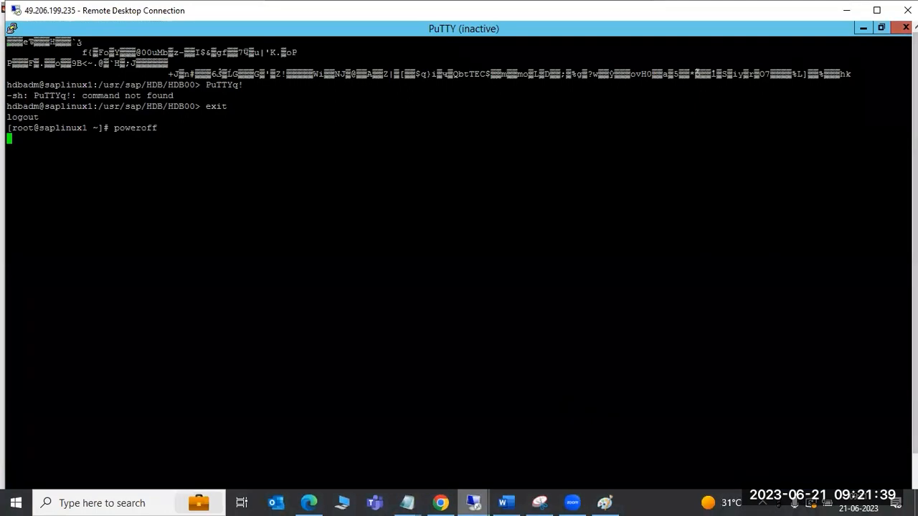
pyautogui.click(905, 27)
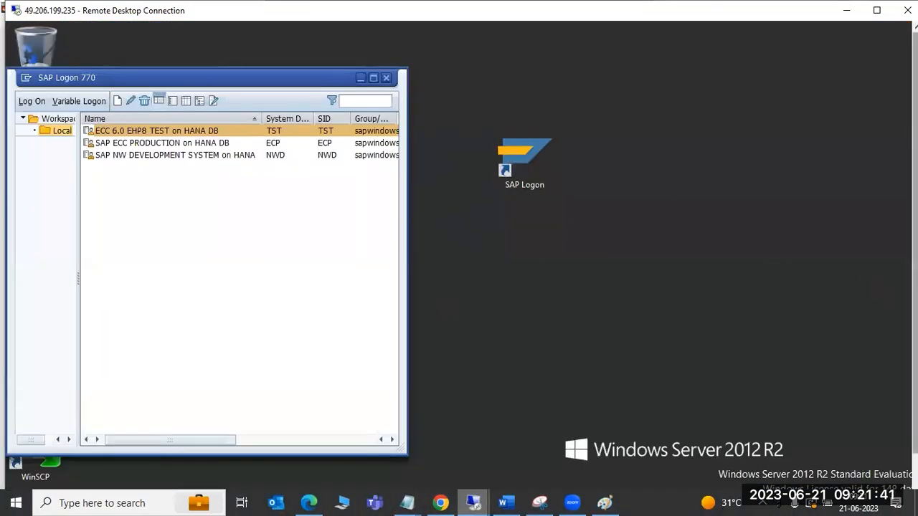
pyautogui.moveTo(914, 143); pyautogui.dragTo(914, 184)
# Minimize the saplinux1 console on the VirtualBox host and take that remote desktop out of full screen
pyautogui.moveTo(475, 502)
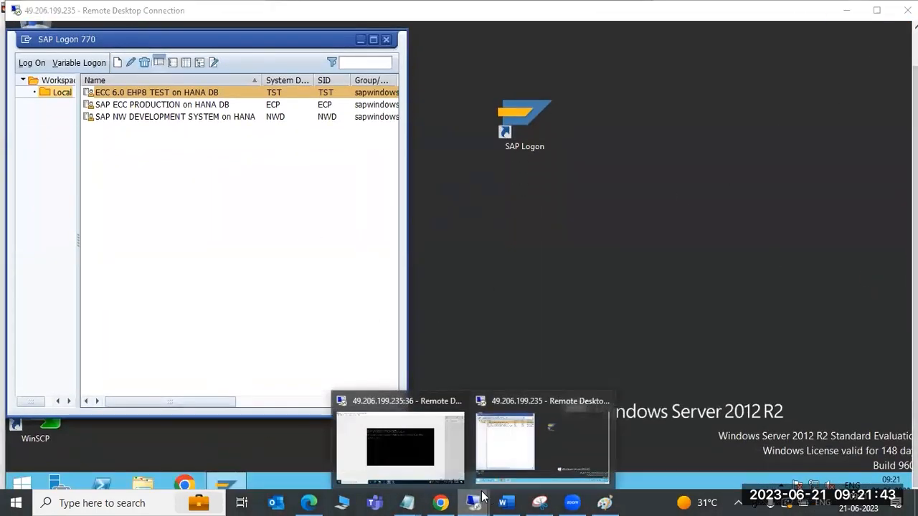
pyautogui.click(420, 446)
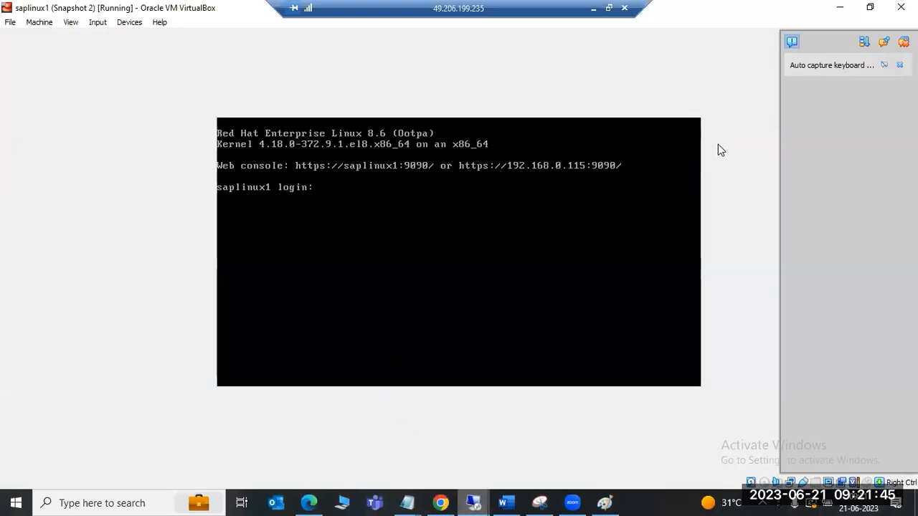
pyautogui.click(839, 7)
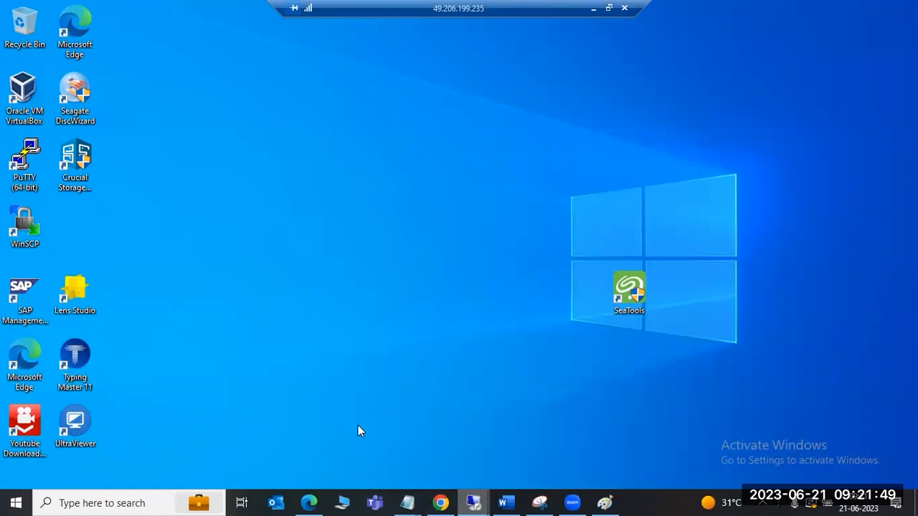
pyautogui.click(608, 8)
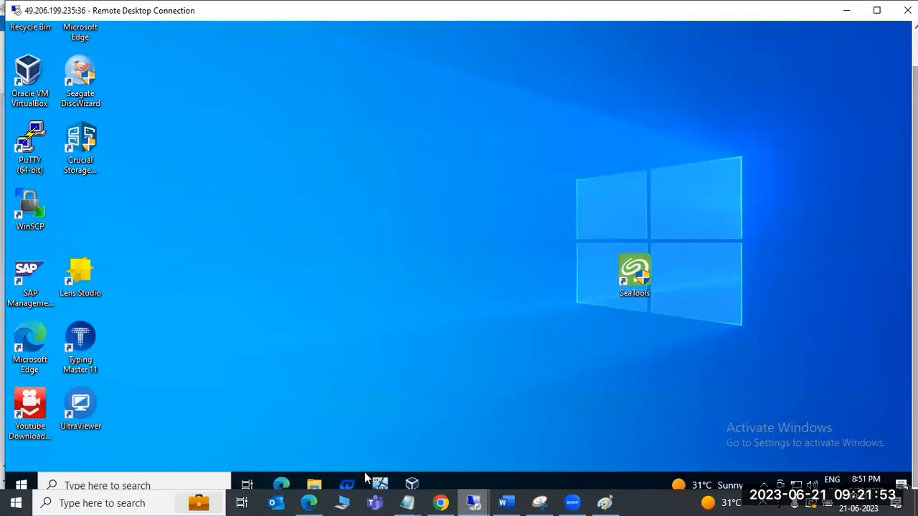
# Bring up the saplinux1 (Snapshot 2) console to check its login prompt, and minimize both remote desktop windows
pyautogui.moveTo(380, 480)
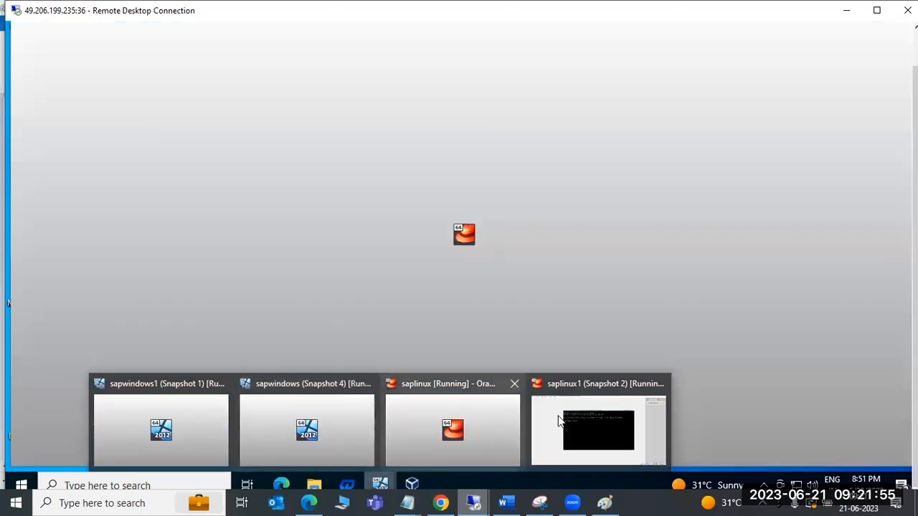
pyautogui.click(564, 423)
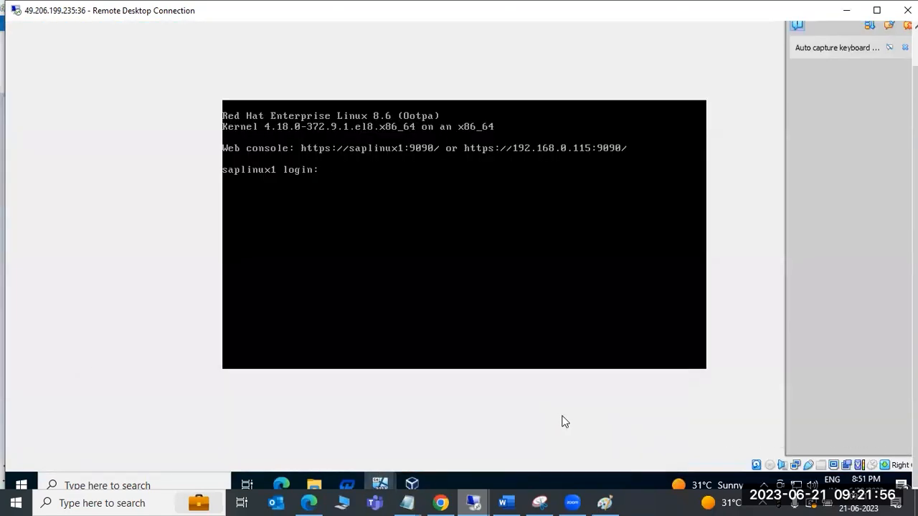
pyautogui.click(845, 10)
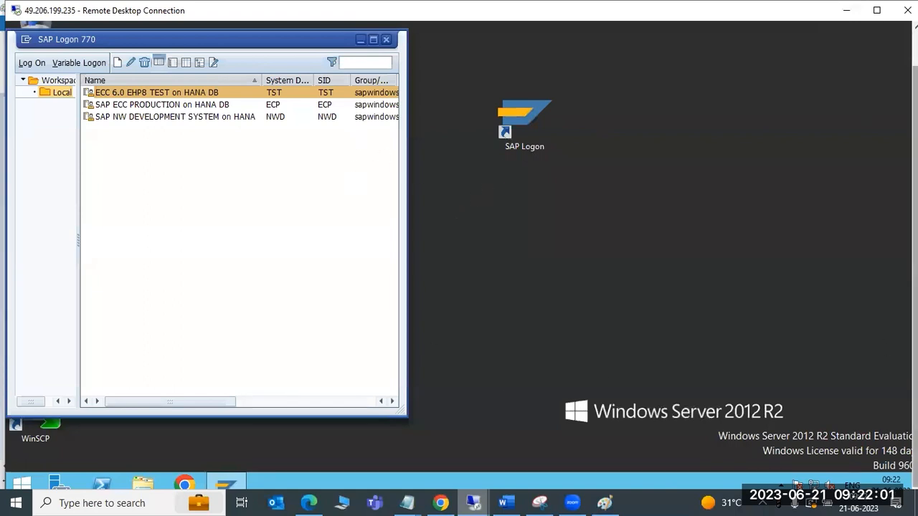
pyautogui.click(845, 10)
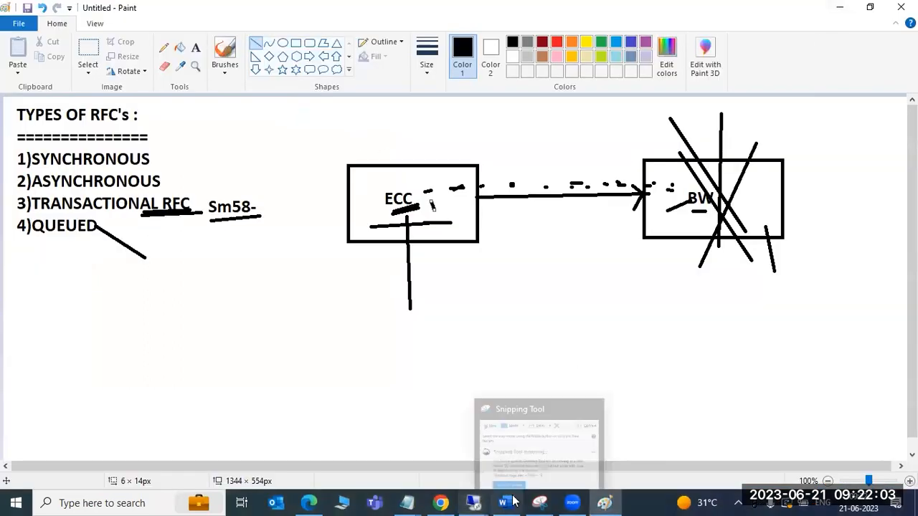
# Open File Explorer at This PC on the VirtualBox host and refresh the drive overview to check free space
pyautogui.moveTo(473, 502)
pyautogui.click(420, 444)
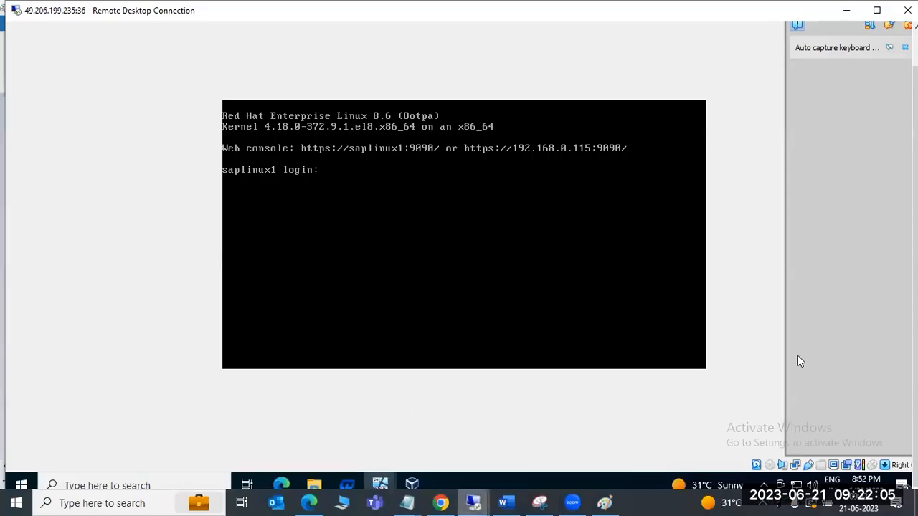
pyautogui.click(310, 486)
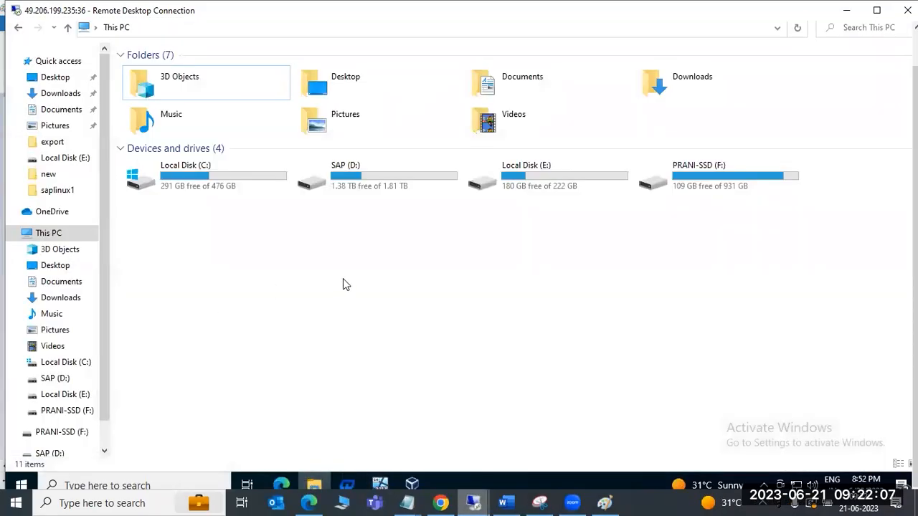
pyautogui.rightClick(361, 285)
pyautogui.click(398, 339)
pyautogui.rightClick(360, 292)
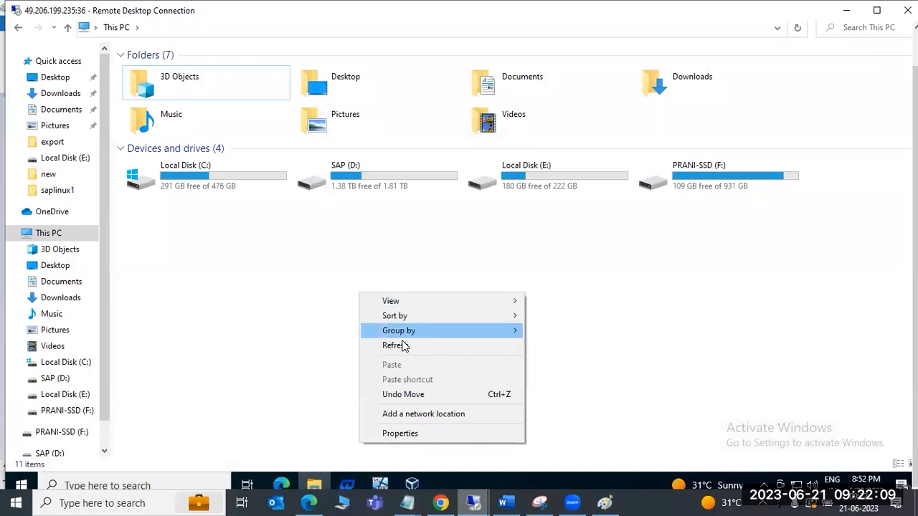
pyautogui.click(404, 344)
pyautogui.rightClick(375, 290)
pyautogui.click(413, 342)
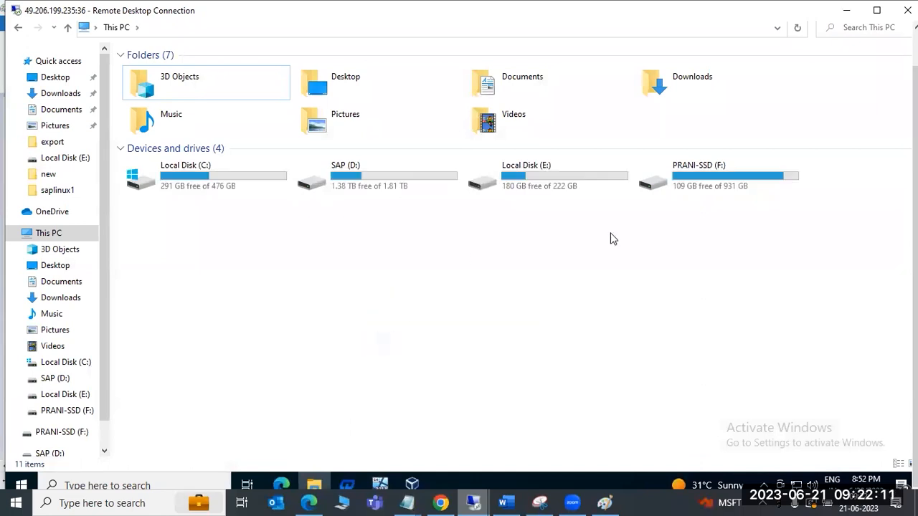
# Switch to the Windows Server remote desktop and close SAP Logon 770
pyautogui.moveTo(391, 489)
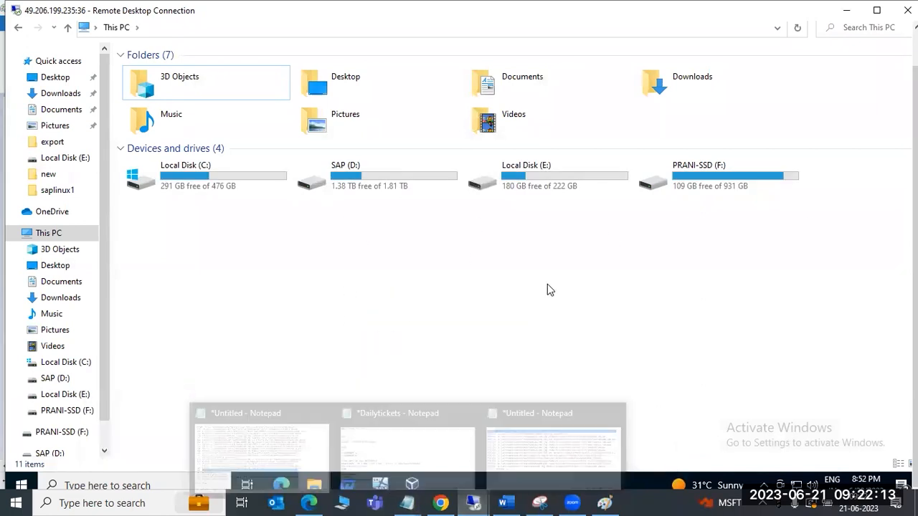
pyautogui.moveTo(420, 486)
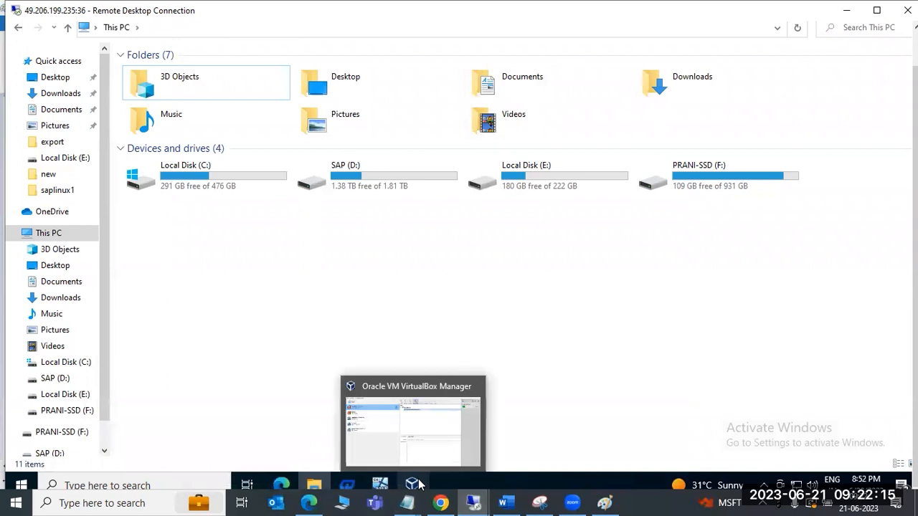
pyautogui.moveTo(473, 502)
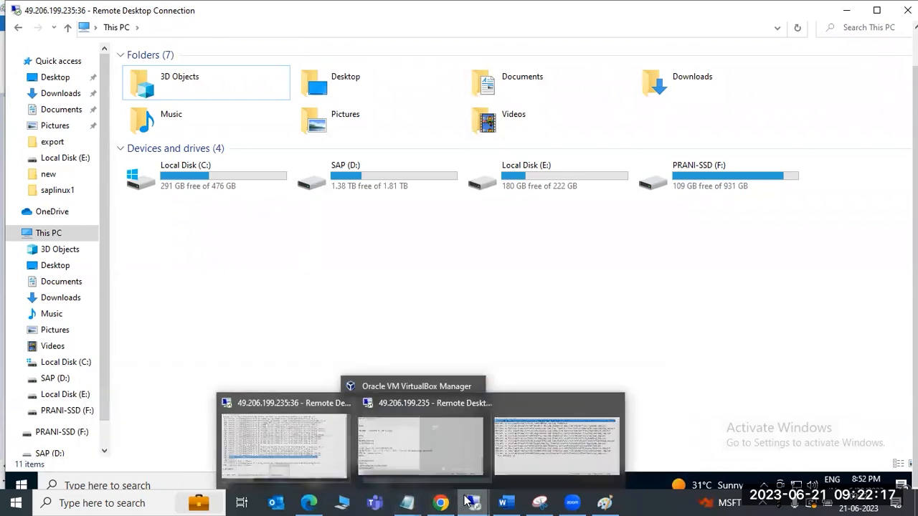
pyautogui.click(513, 470)
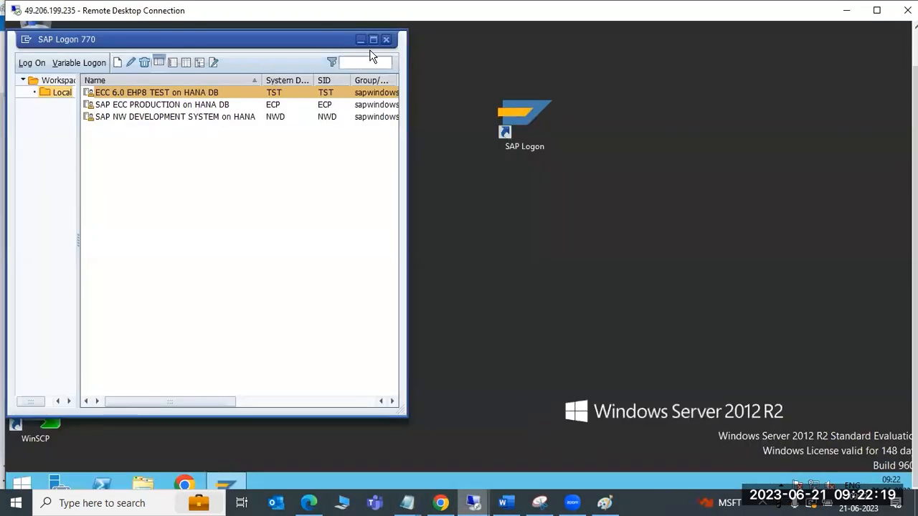
pyautogui.click(387, 39)
# Start a saved PuTTY session to saplinux1 and log in as root with the account password
pyautogui.doubleClick(279, 115)
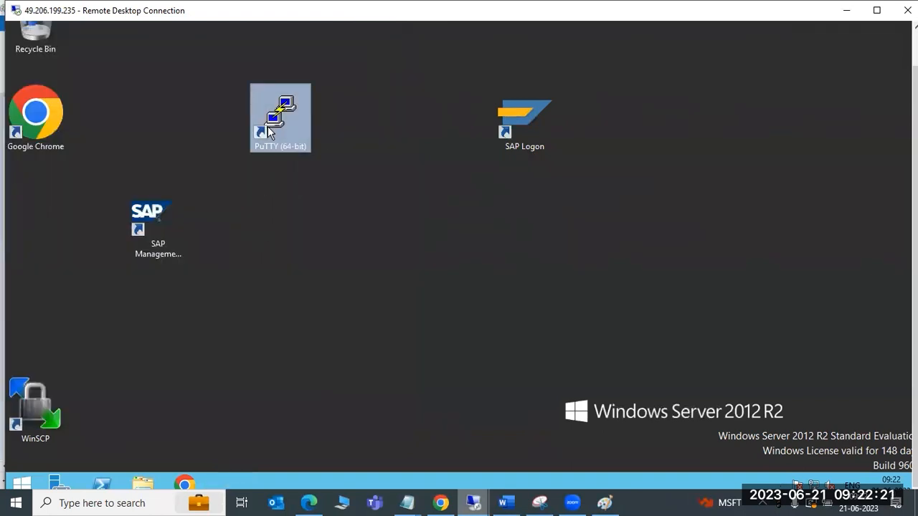
pyautogui.doubleClick(435, 268)
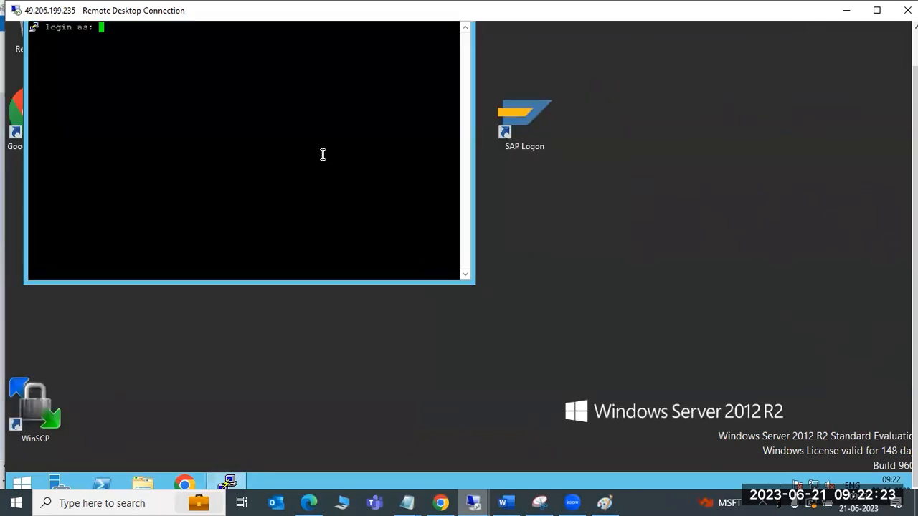
pyautogui.write('root')
pyautogui.press('Return')
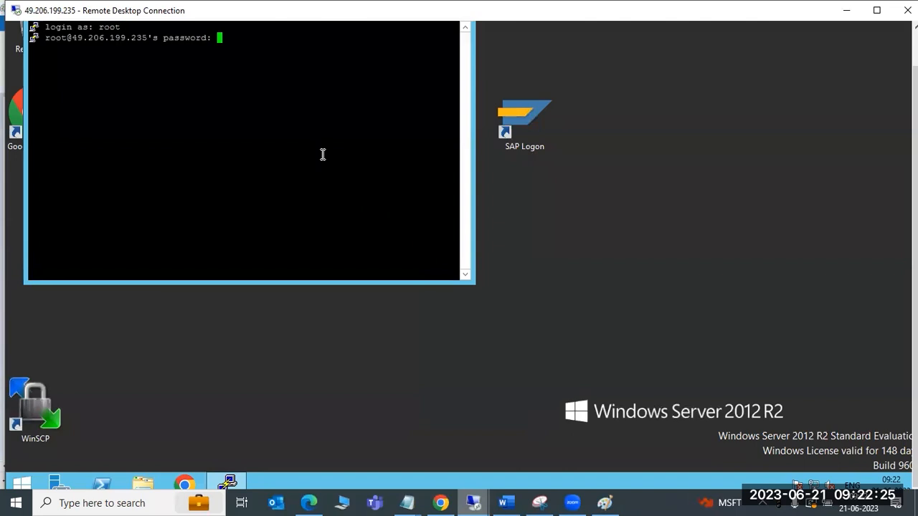
pyautogui.press('Return')
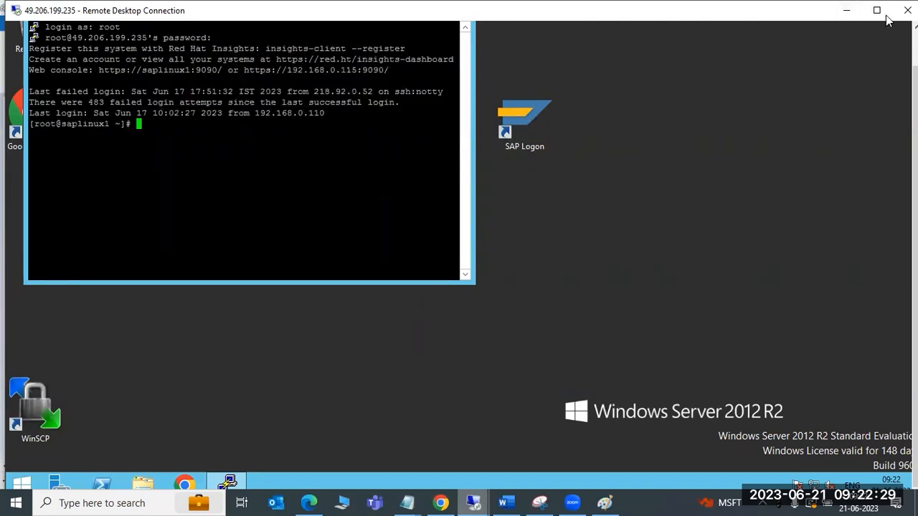
# Restore the remote desktop to full screen and check saplinux1's disk space and memory with df -h, free -g and df -h again
pyautogui.click(886, 16)
pyautogui.moveTo(395, 30); pyautogui.dragTo(542, 64)
pyautogui.write('df -h')
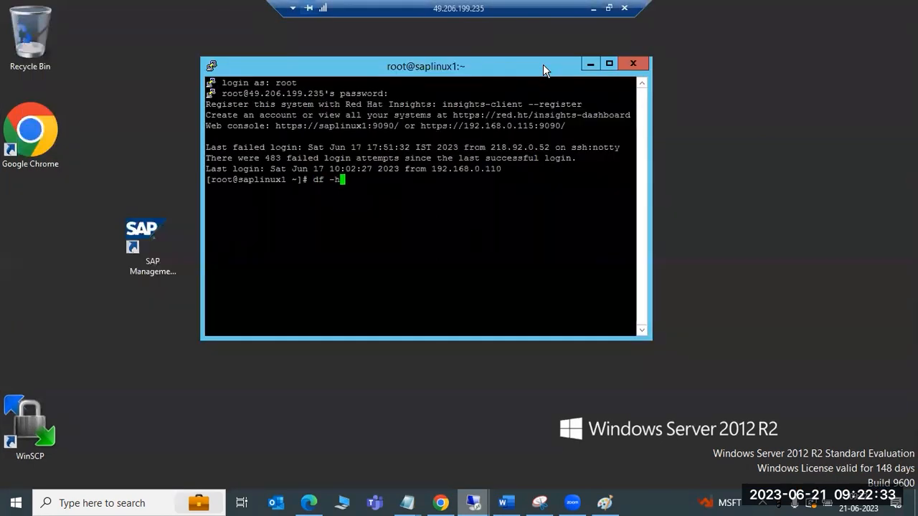
pyautogui.press('Return')
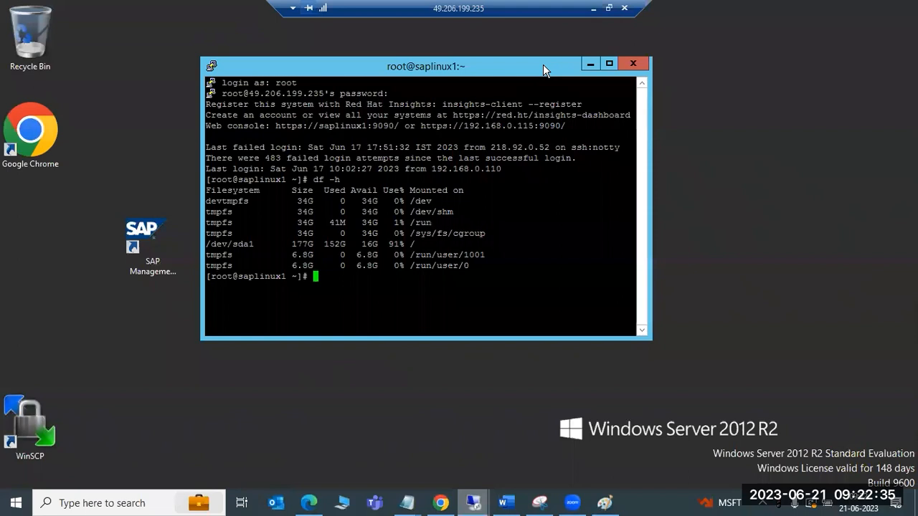
pyautogui.write('free -g')
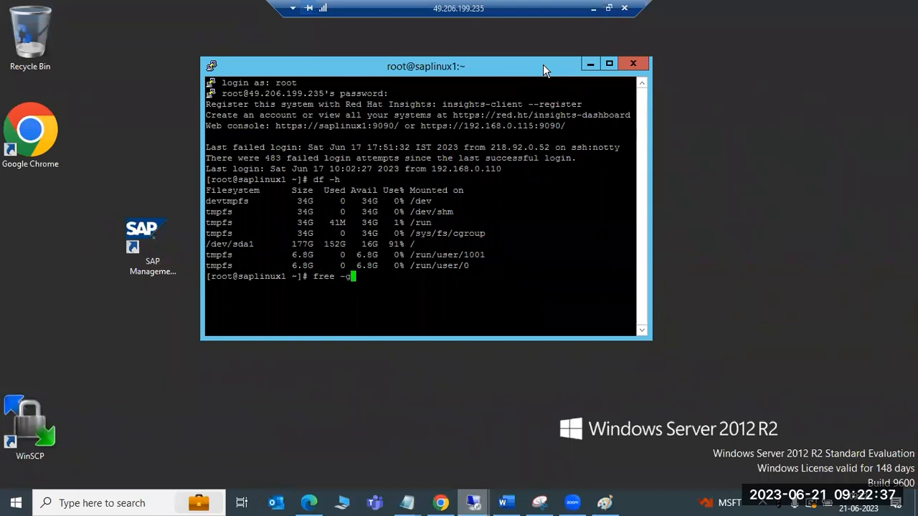
pyautogui.press('Return')
pyautogui.write('df -h')
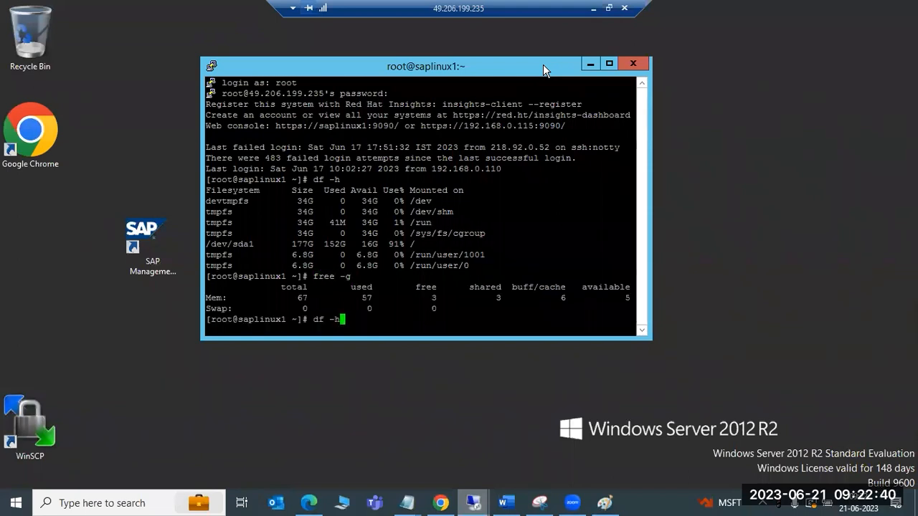
pyautogui.press('Return')
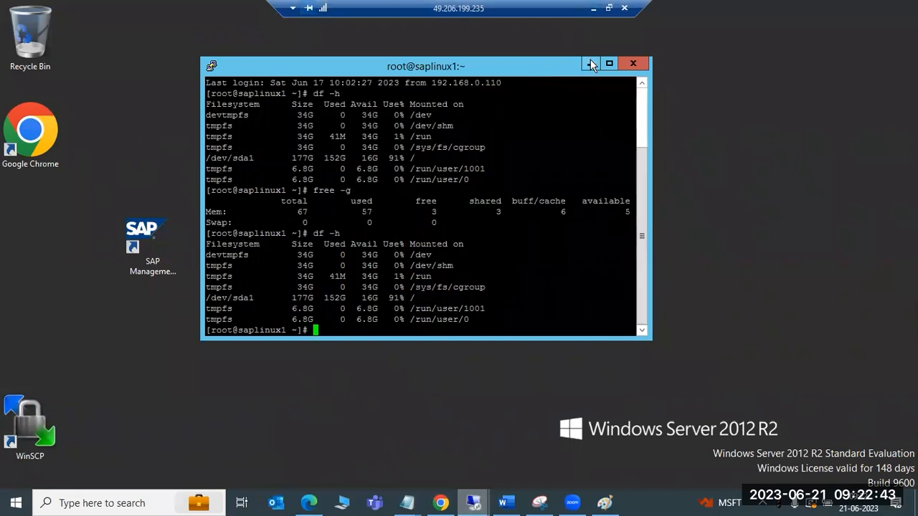
# Maximize the PuTTY window, view the VirtualBox host's remote desktop, and return to the saplinux1 session
pyautogui.click(610, 67)
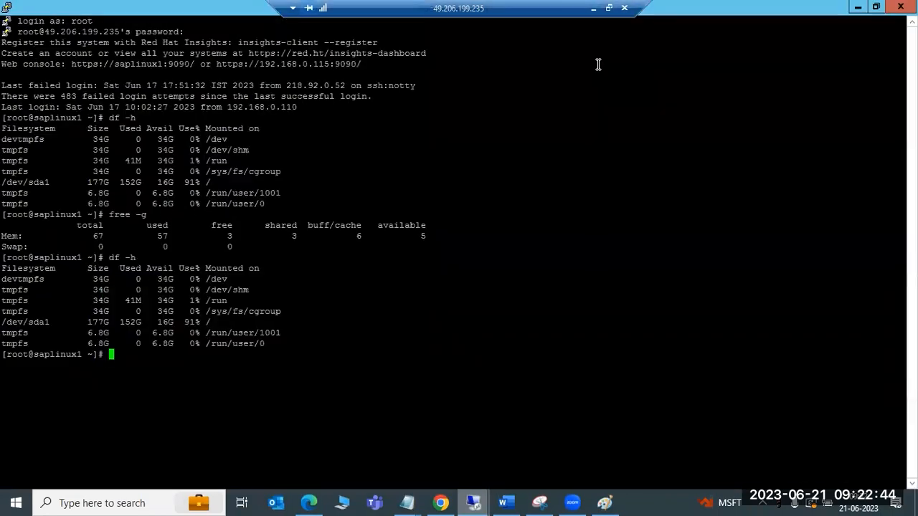
pyautogui.click(592, 9)
pyautogui.moveTo(415, 498)
pyautogui.moveTo(571, 502)
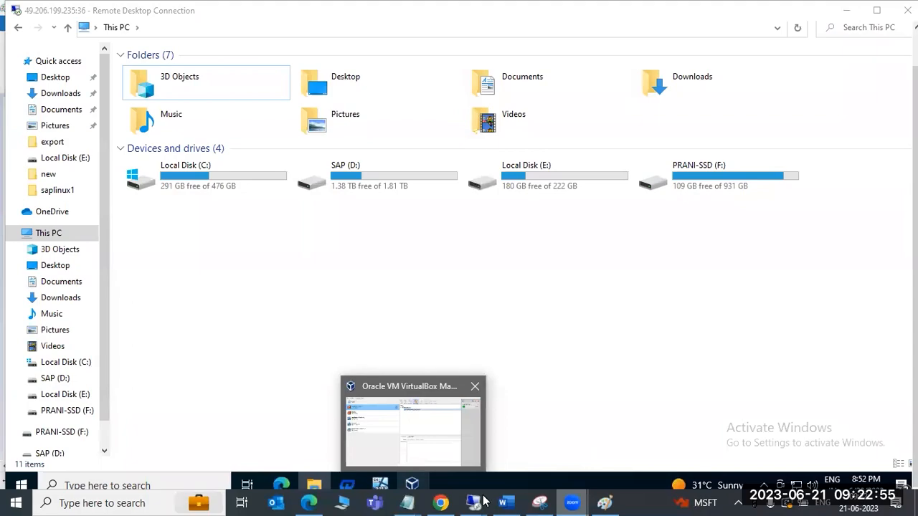
pyautogui.moveTo(473, 503)
pyautogui.click(523, 445)
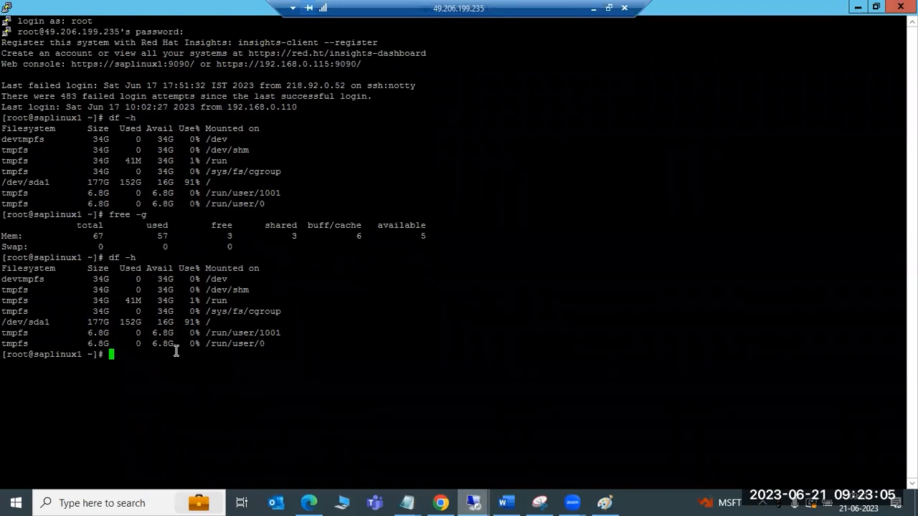
# List saplinux1's CPU details with lscpu and recheck disk space and memory with df -h and free -g
pyautogui.write('lscpu')
pyautogui.press('Return')
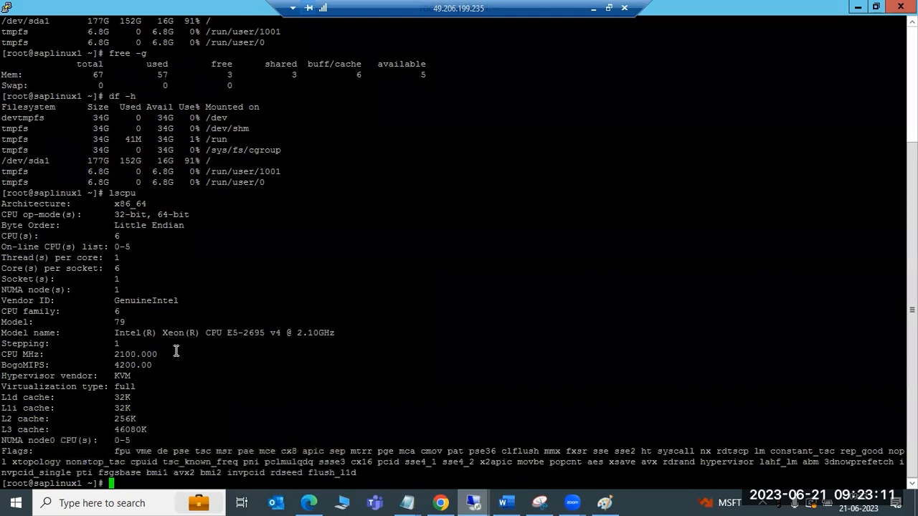
pyautogui.write('df -h')
pyautogui.press('Return')
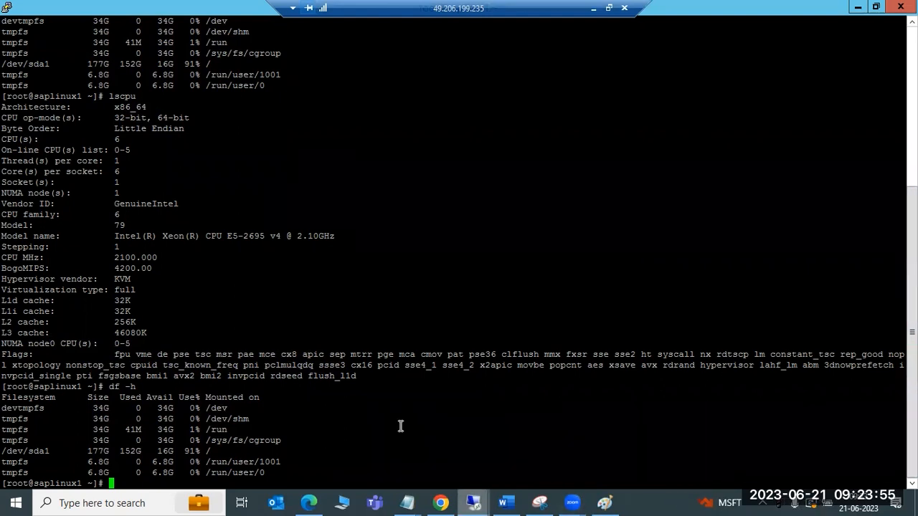
pyautogui.write('free -g')
pyautogui.press('Return')
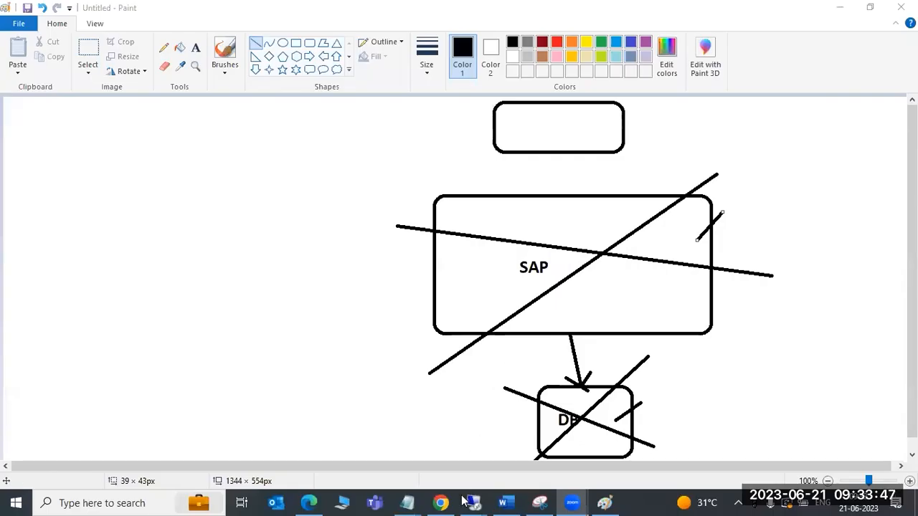
# Switch to the SAP Easy Access session for ECP and open the Transactional RFC monitor with transaction SM58
pyautogui.moveTo(471, 502)
pyautogui.click(500, 471)
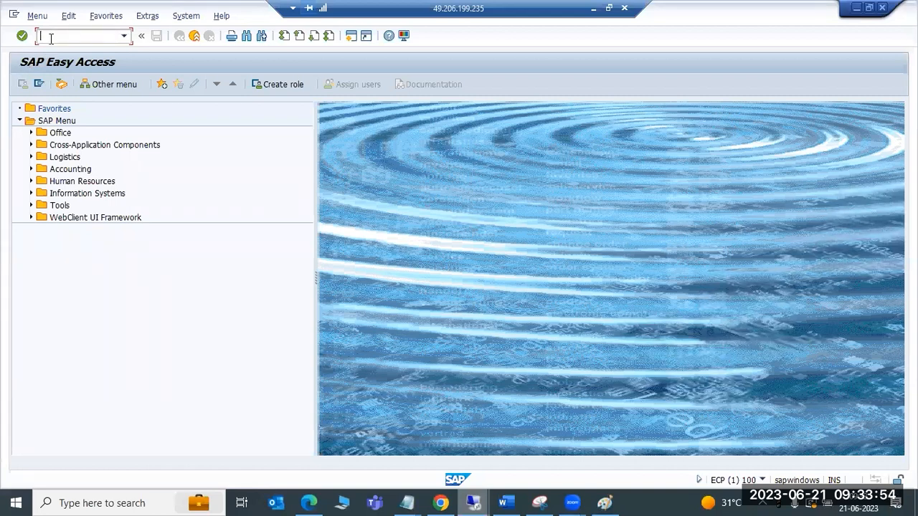
pyautogui.write('sm50')
pyautogui.press('Return')
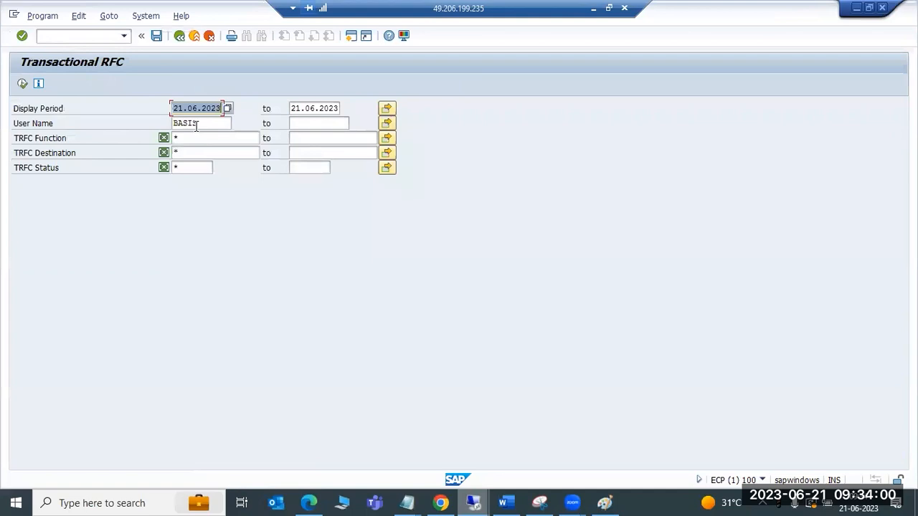
# Clear the display period dates and the user name, and execute the Transactional RFC selection
pyautogui.press('Delete')
pyautogui.press('Tab')
pyautogui.press('Delete')
pyautogui.press('Tab')
pyautogui.press('Tab')
pyautogui.press('Delete')
pyautogui.click(22, 84)
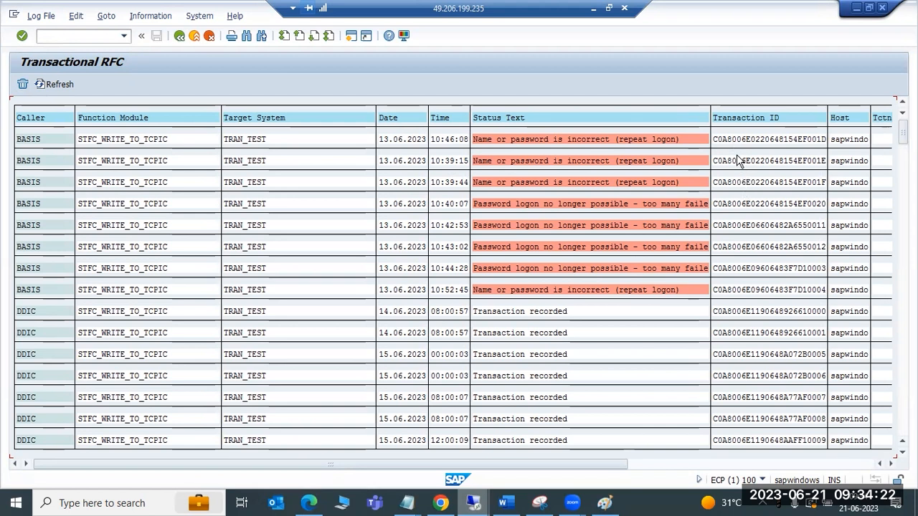
# Examine the Transactional RFC log for each entry's caller, target system, date and status text
pyautogui.scroll(-2, 759, 331)
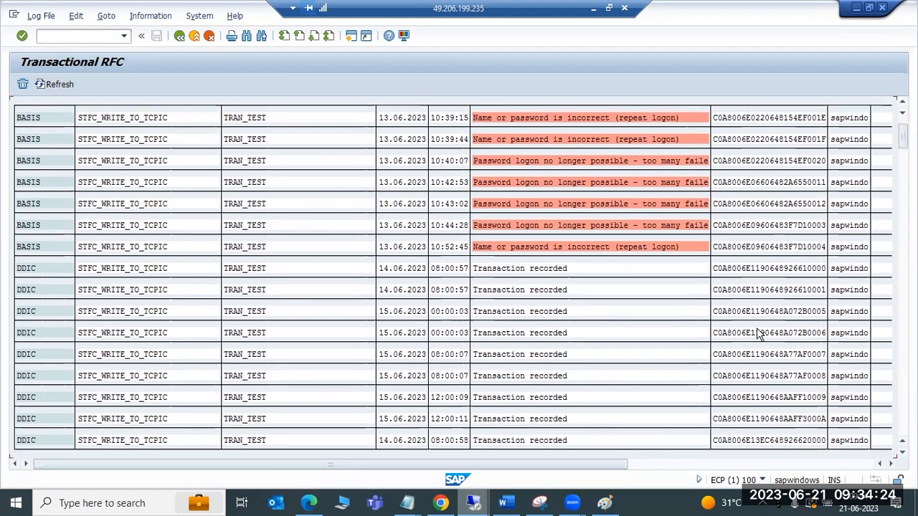
pyautogui.scroll(-7, 757, 334)
pyautogui.scroll(-8, 761, 342)
pyautogui.scroll(-6, 764, 343)
pyautogui.scroll(-4, 765, 343)
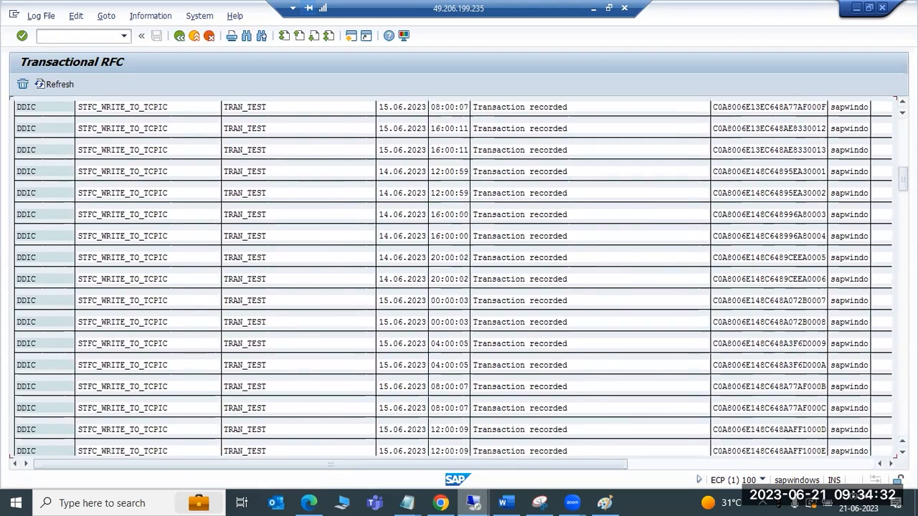
pyautogui.moveTo(903, 175); pyautogui.dragTo(902, 127)
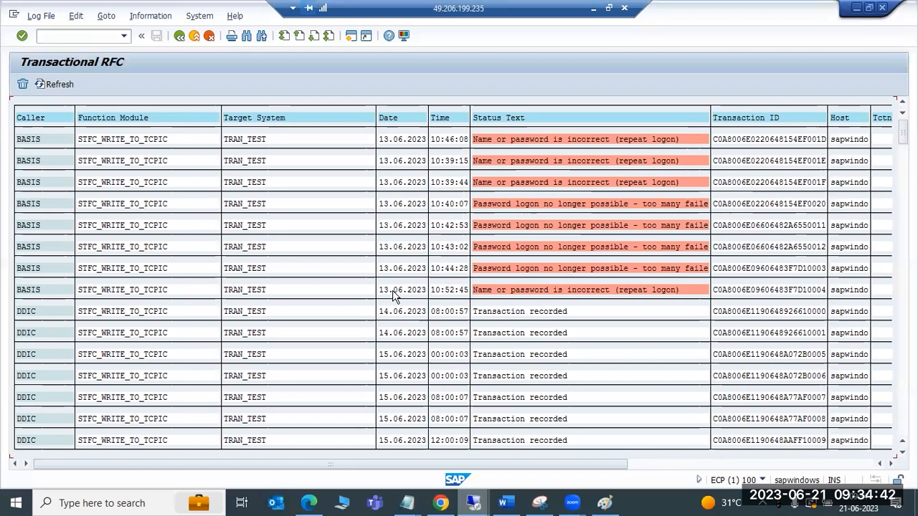
pyautogui.scroll(-4, 414, 373)
pyautogui.scroll(2, 358, 337)
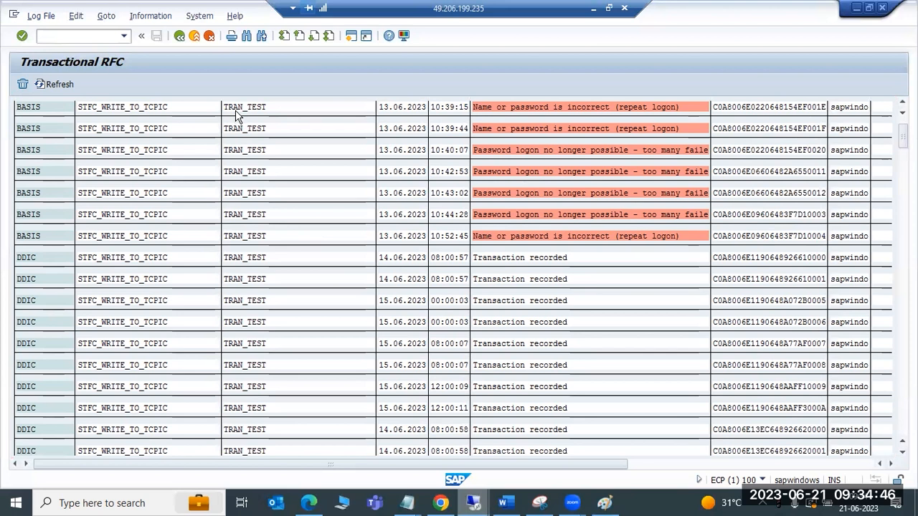
pyautogui.scroll(2, 231, 120)
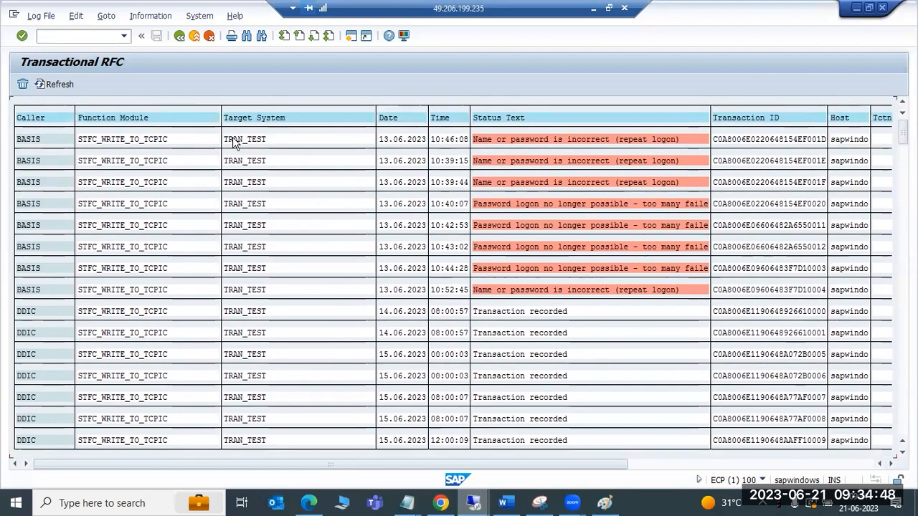
# Open the TRAN_TEST RFC destination from the first log entry, return to the log, and review its entries again
pyautogui.doubleClick(241, 144)
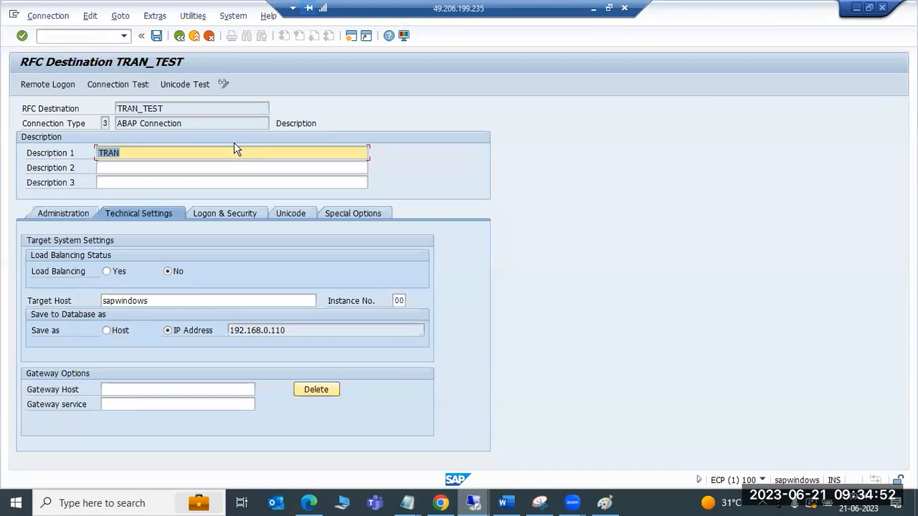
pyautogui.moveTo(173, 112); pyautogui.dragTo(104, 112)
pyautogui.press('F3')
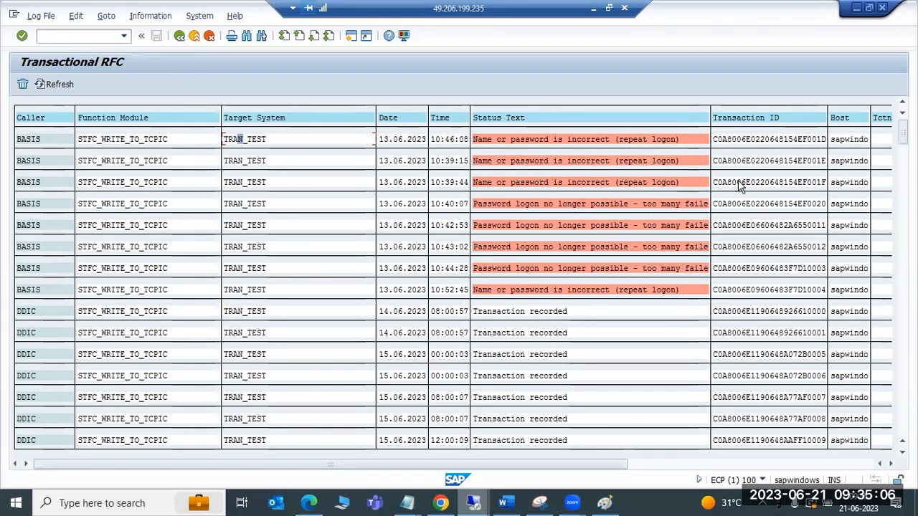
pyautogui.scroll(-1, 50, 419)
pyautogui.scroll(-7, 50, 420)
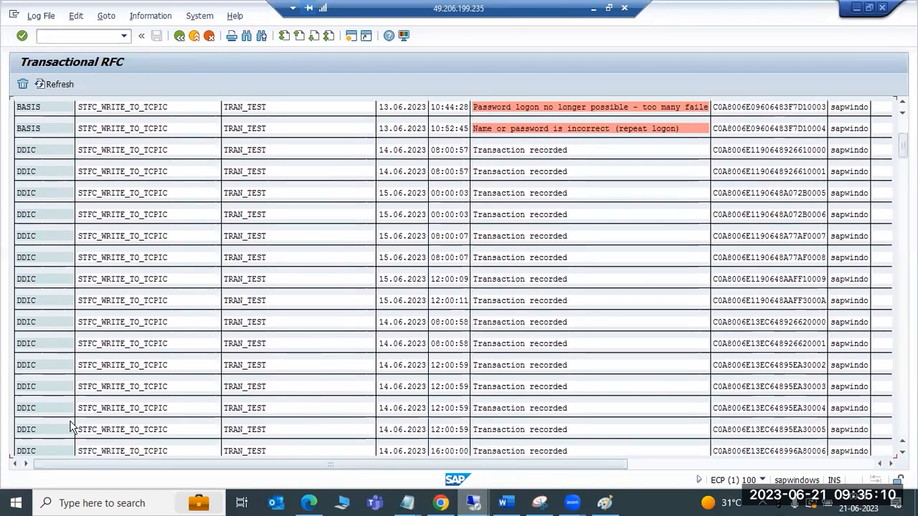
pyautogui.scroll(-1, 70, 428)
pyautogui.moveTo(903, 147)
pyautogui.mouseDown()
pyautogui.moveTo(902, 427)
pyautogui.moveTo(902, 132)
pyautogui.mouseUp()
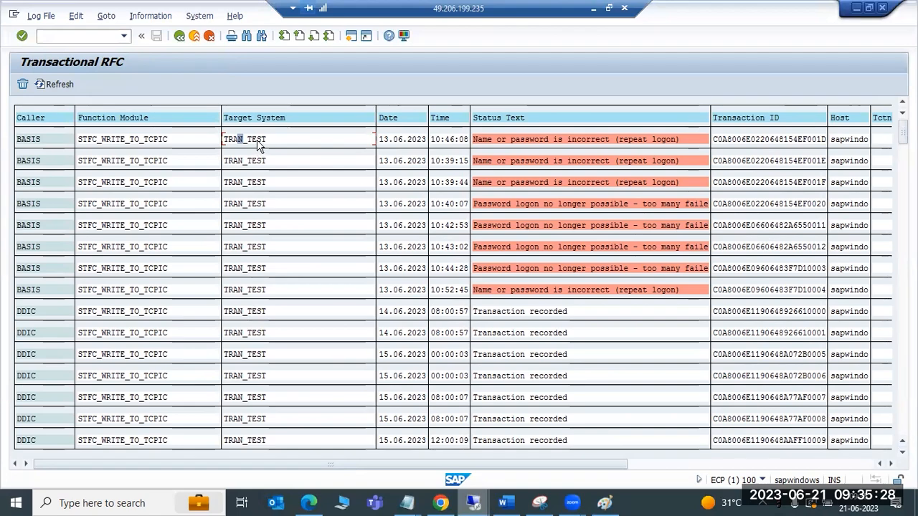
# Switch to Paint and undo all the strokes of the old SAP and database diagram to empty the canvas
pyautogui.click(604, 502)
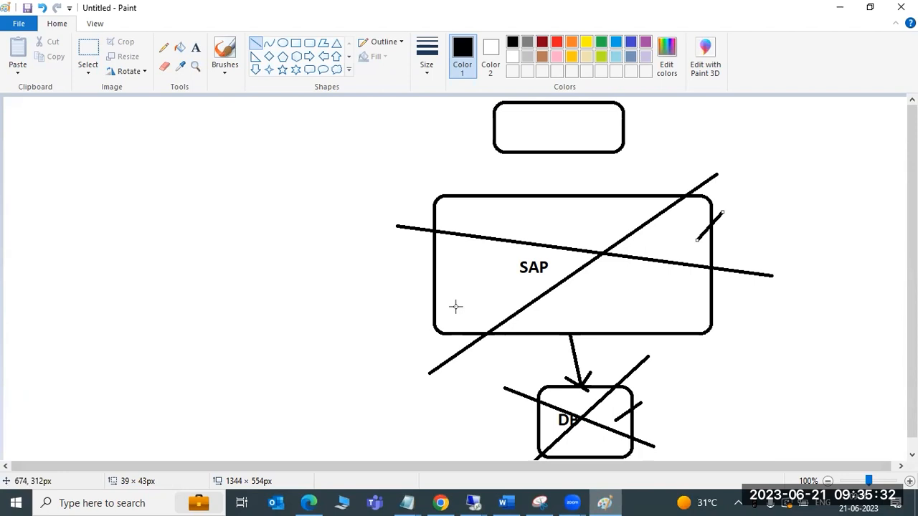
pyautogui.hotkey('ctrl', 'z')
pyautogui.hotkey('ctrl', 'z')
pyautogui.hotkey('ctrl', 'z')
pyautogui.hotkey('ctrl', 'z')
pyautogui.hotkey('ctrl', 'z')
pyautogui.hotkey('ctrl', 'z')
pyautogui.hotkey('ctrl', 'z')
pyautogui.hotkey('ctrl', 'z')
pyautogui.hotkey('ctrl', 'z')
pyautogui.hotkey('ctrl', 'z')
pyautogui.hotkey('ctrl', 'z')
pyautogui.hotkey('ctrl', 'z')
pyautogui.hotkey('ctrl', 'z')
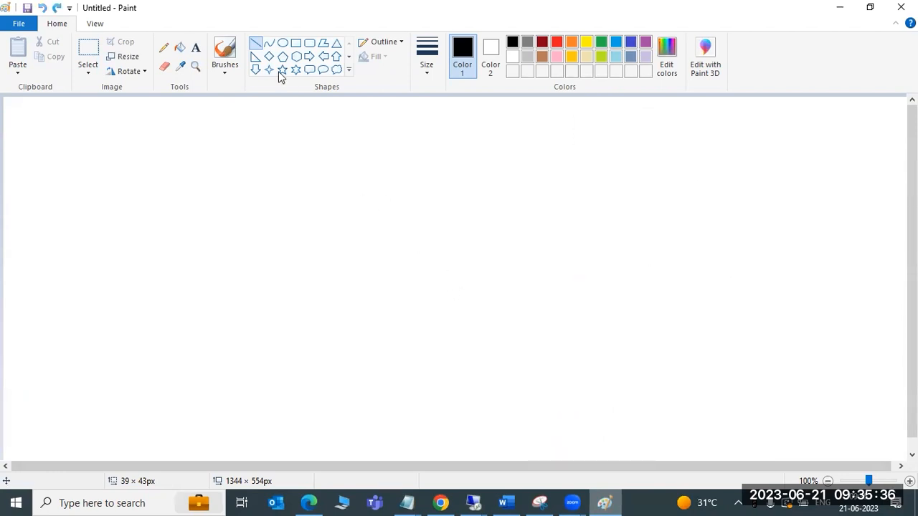
# Draw two rectangles at opposite sides of the canvas and a line with an arrowhead from the left one into the right one
pyautogui.click(295, 42)
pyautogui.moveTo(150, 172); pyautogui.dragTo(284, 286)
pyautogui.moveTo(598, 170); pyautogui.dragTo(793, 298)
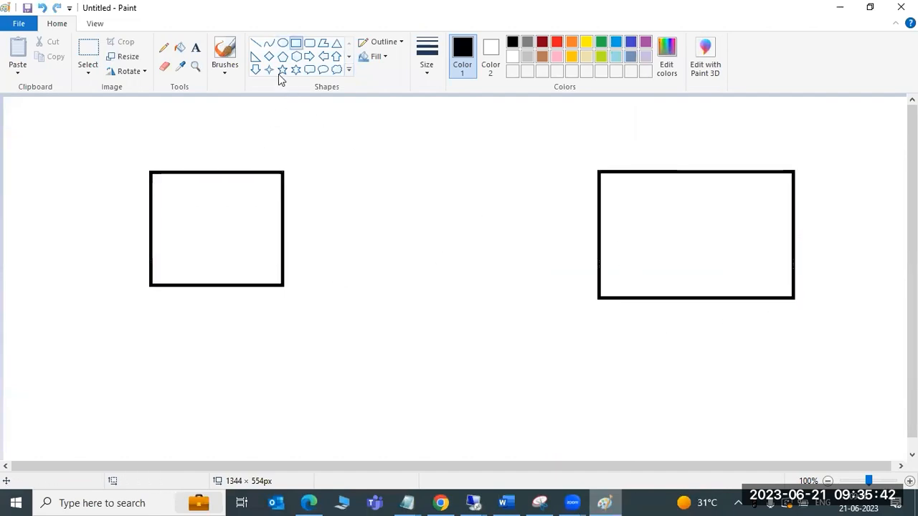
pyautogui.click(256, 43)
pyautogui.moveTo(242, 217)
pyautogui.mouseDown()
pyautogui.moveTo(598, 225)
pyautogui.moveTo(659, 232)
pyautogui.moveTo(654, 250)
pyautogui.mouseUp()
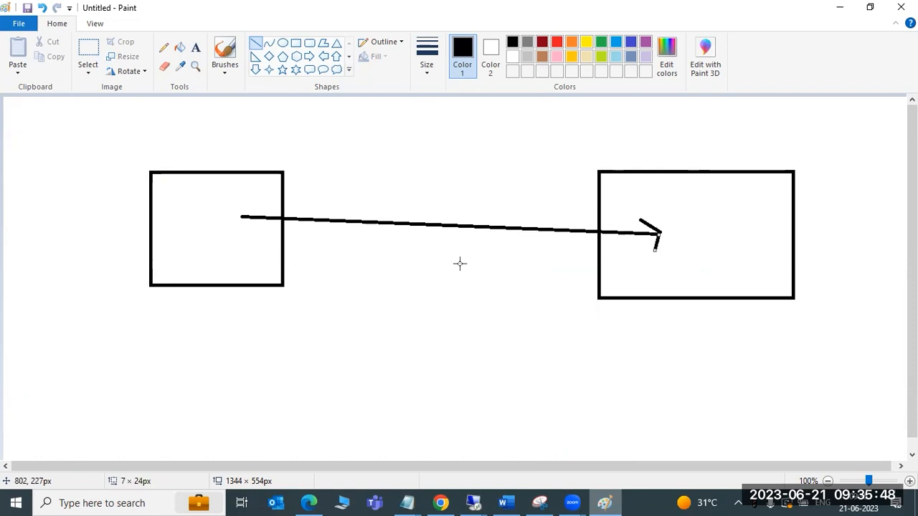
# Draw a vertical line about 89 px tall and a short dash in the left box, and a 25 px dash in the right box
pyautogui.moveTo(185, 194); pyautogui.dragTo(187, 253)
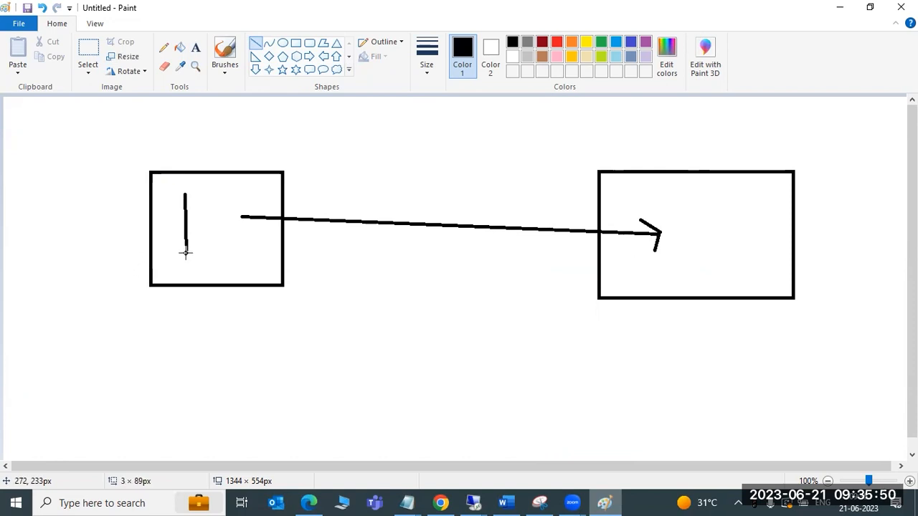
pyautogui.moveTo(202, 206); pyautogui.dragTo(225, 200)
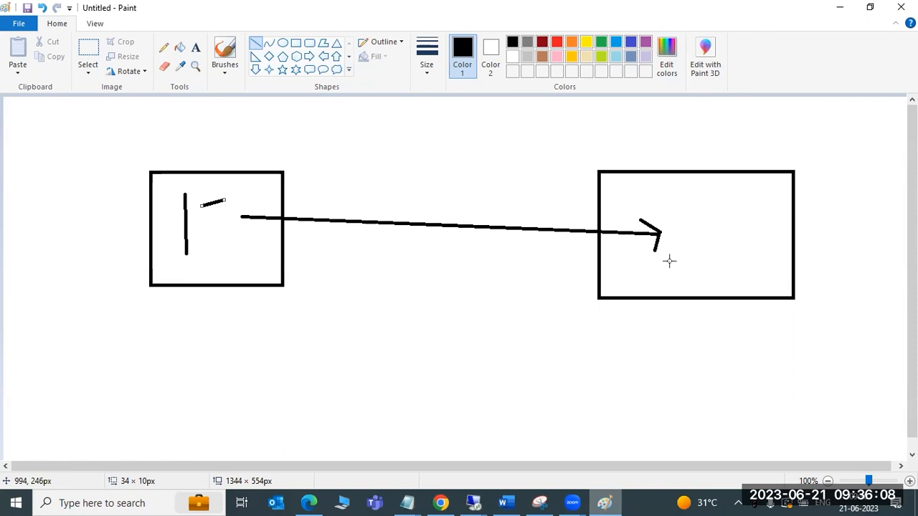
pyautogui.moveTo(653, 257); pyautogui.dragTo(674, 257)
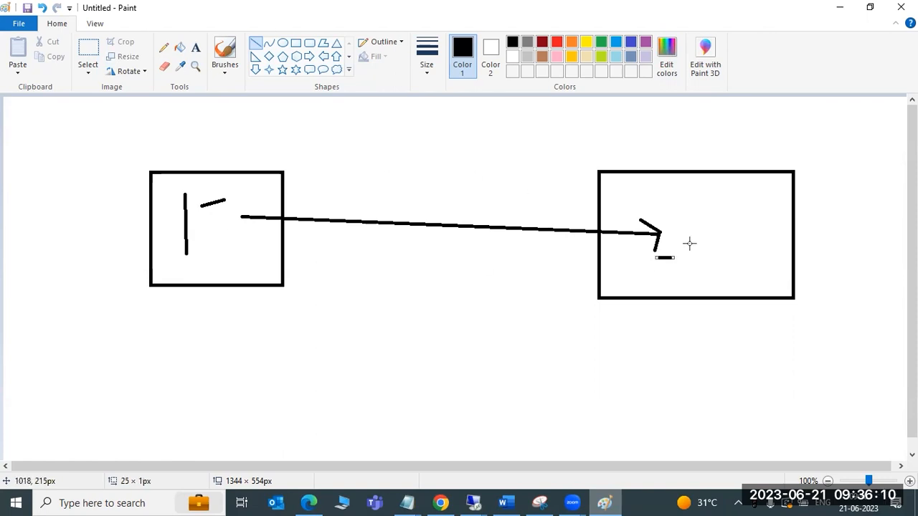
# Show the Transactional RFC log in the SAP remote desktop again and return to the Paint diagram
pyautogui.moveTo(473, 503)
pyautogui.click(511, 428)
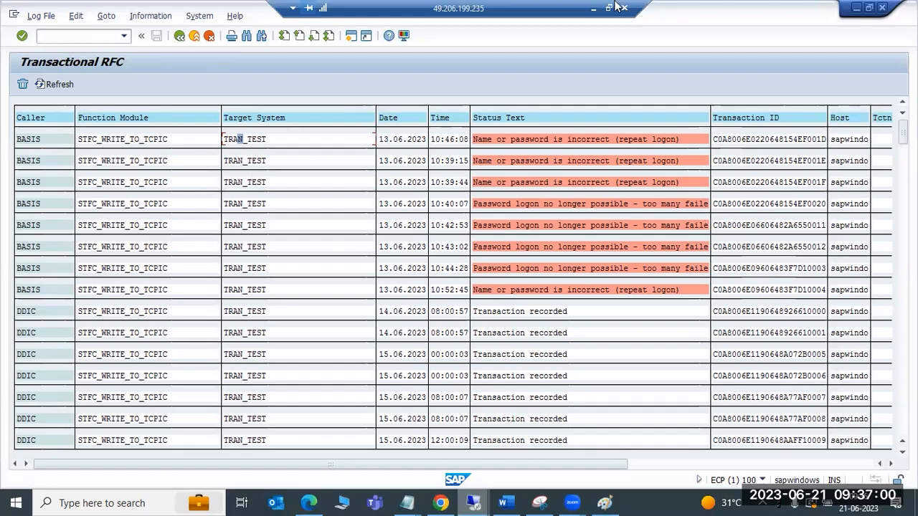
pyautogui.click(593, 8)
# Draw a diagonal line and a wide rectangle below the right box, plus small rectangles at the bottom centre and top centre
pyautogui.moveTo(606, 328)
pyautogui.mouseDown()
pyautogui.moveTo(676, 395)
pyautogui.moveTo(666, 387)
pyautogui.mouseUp()
pyautogui.click(296, 43)
pyautogui.moveTo(599, 336); pyautogui.dragTo(795, 415)
pyautogui.moveTo(359, 391); pyautogui.dragTo(467, 430)
pyautogui.moveTo(448, 110); pyautogui.dragTo(526, 156)
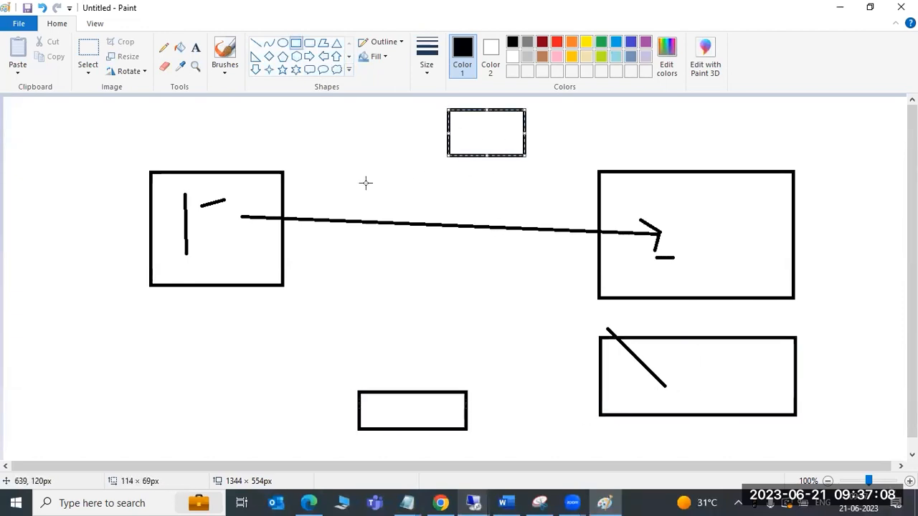
# Connect the left box to the top rectangle with a line, and add an arrowhead at the left end of the long arrow
pyautogui.moveTo(284, 175)
pyautogui.mouseDown()
pyautogui.moveTo(463, 139)
pyautogui.moveTo(268, 173)
pyautogui.moveTo(268, 199)
pyautogui.moveTo(475, 140)
pyautogui.mouseUp()
pyautogui.click(256, 43)
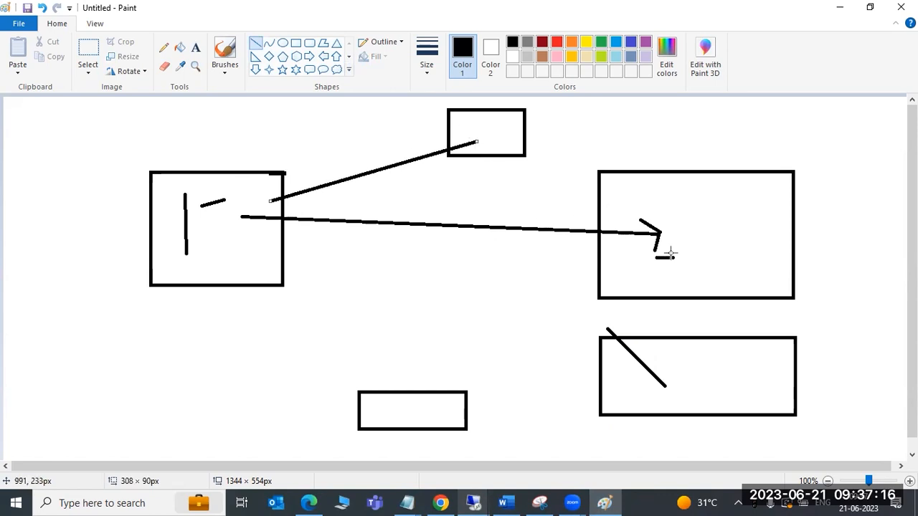
pyautogui.moveTo(317, 209)
pyautogui.mouseDown()
pyautogui.moveTo(277, 213)
pyautogui.moveTo(293, 226)
pyautogui.moveTo(283, 218)
pyautogui.mouseUp()
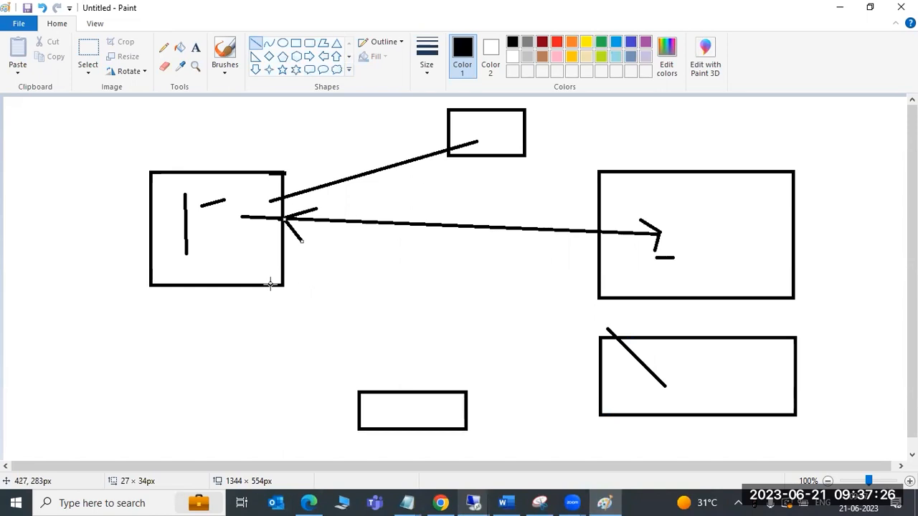
# Add bold text below the left box with three lines: "SMQ1-", "SMq2-" and "Sm58 - for the TRFCs"
pyautogui.click(196, 48)
pyautogui.moveTo(37, 294); pyautogui.dragTo(346, 372)
pyautogui.write('SMQ1')
pyautogui.press('Return')
pyautogui.write('SMq')
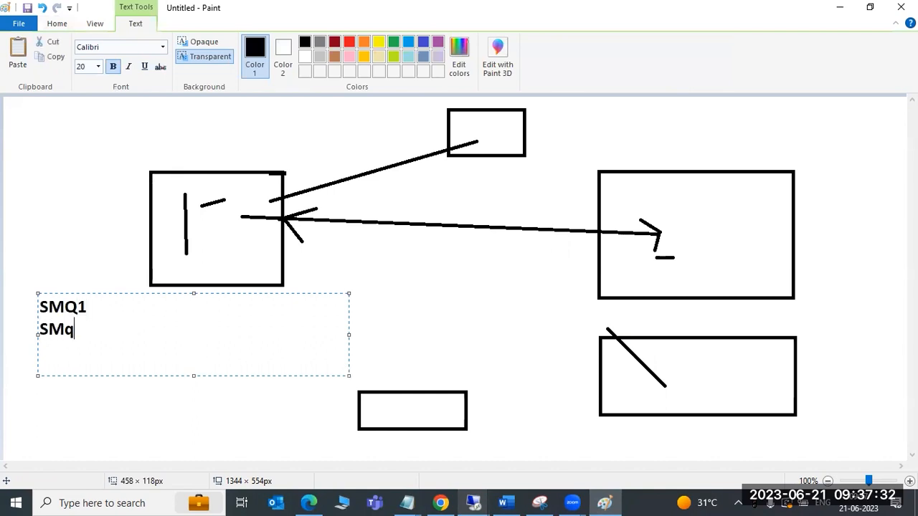
pyautogui.write('2 Sm58 - for')
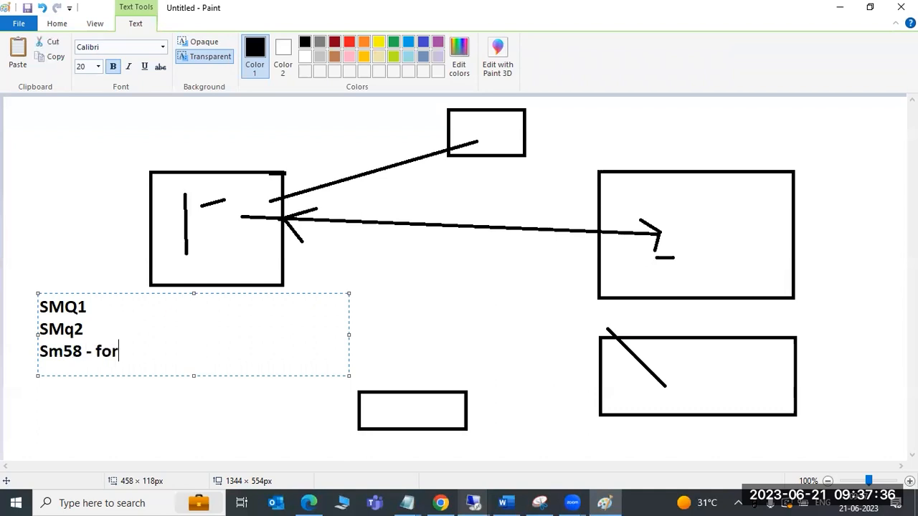
pyautogui.write(' the TRFCs')
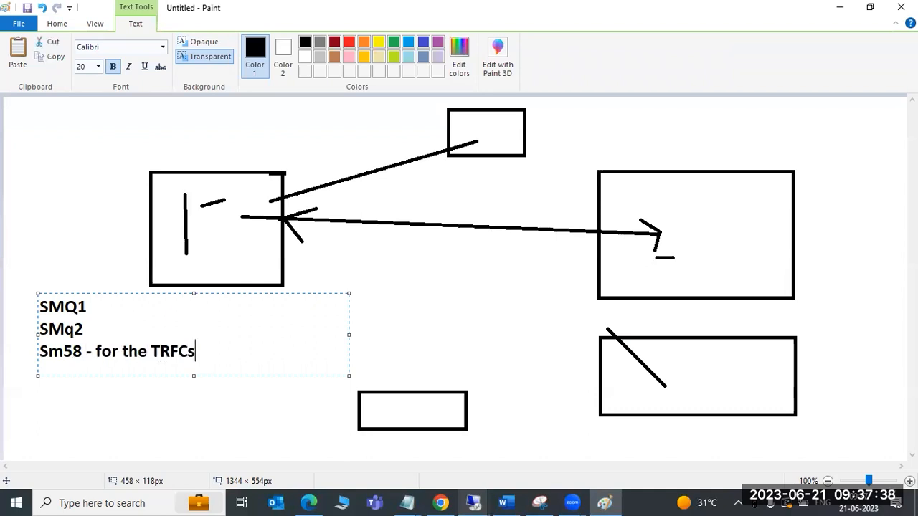
pyautogui.press('Up')
# Switch to the SAP remote desktop and display the outbound queues for client 100 in transaction SMQ1
pyautogui.moveTo(474, 502)
pyautogui.click(518, 453)
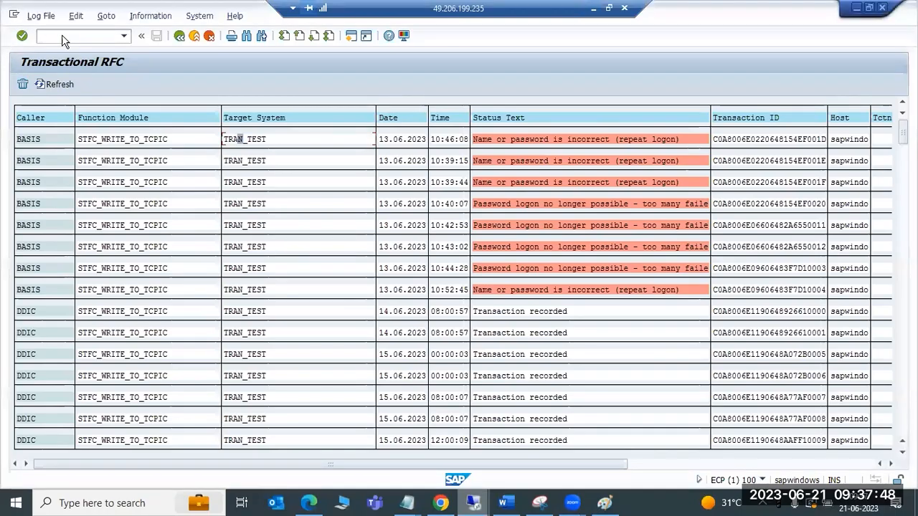
pyautogui.write('/nsmq')
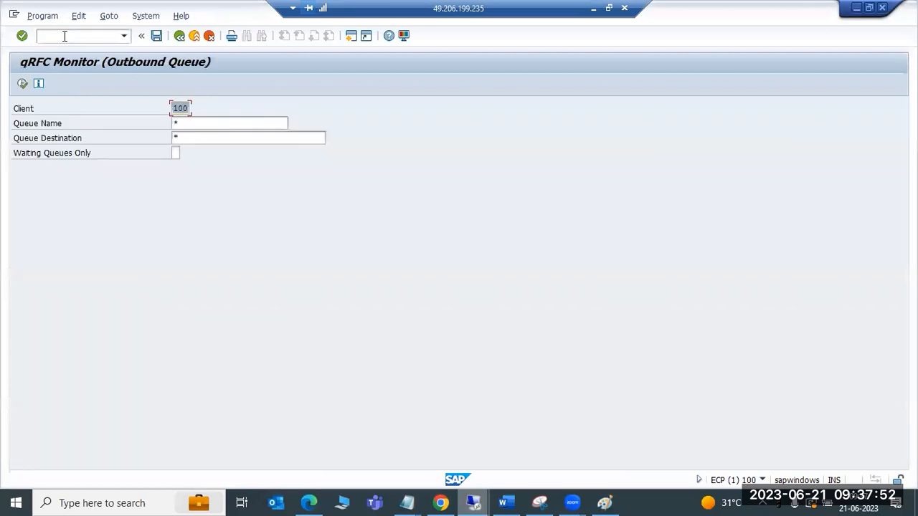
pyautogui.click(21, 85)
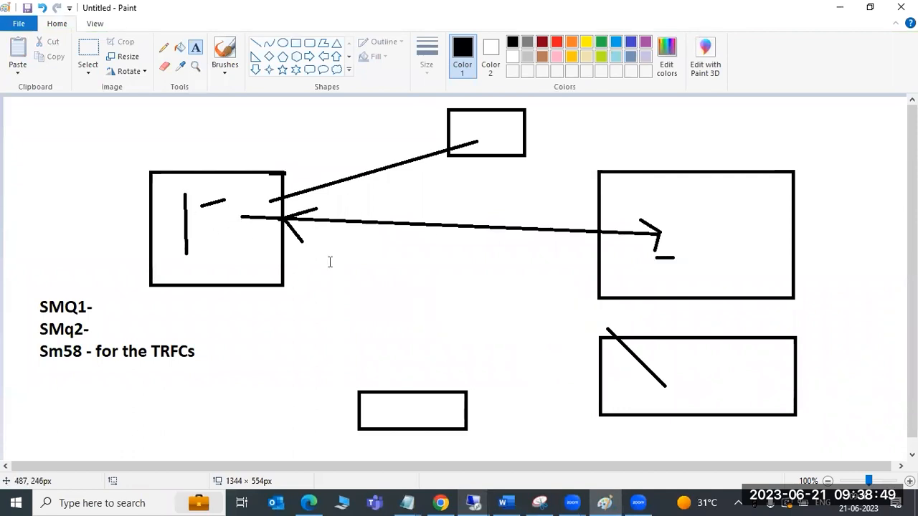
# Label the area below the long arrow in the Paint diagram with the text "Sm58"
pyautogui.moveTo(329, 238); pyautogui.dragTo(480, 276)
pyautogui.write('Sm58')
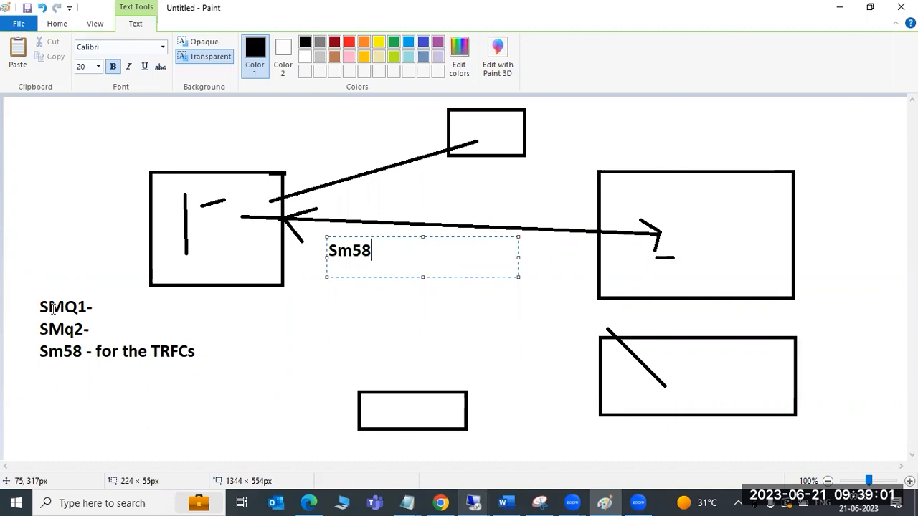
pyautogui.moveTo(28, 299); pyautogui.dragTo(111, 334)
# Return to the SAP remote desktop, display the inbound queues in transaction SMQ2, and go back to SAP Easy Access
pyautogui.moveTo(481, 502)
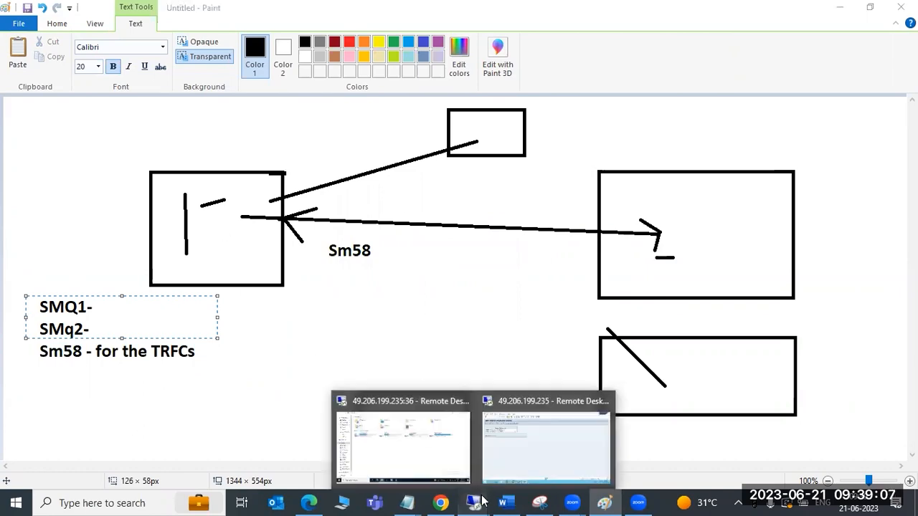
pyautogui.click(520, 460)
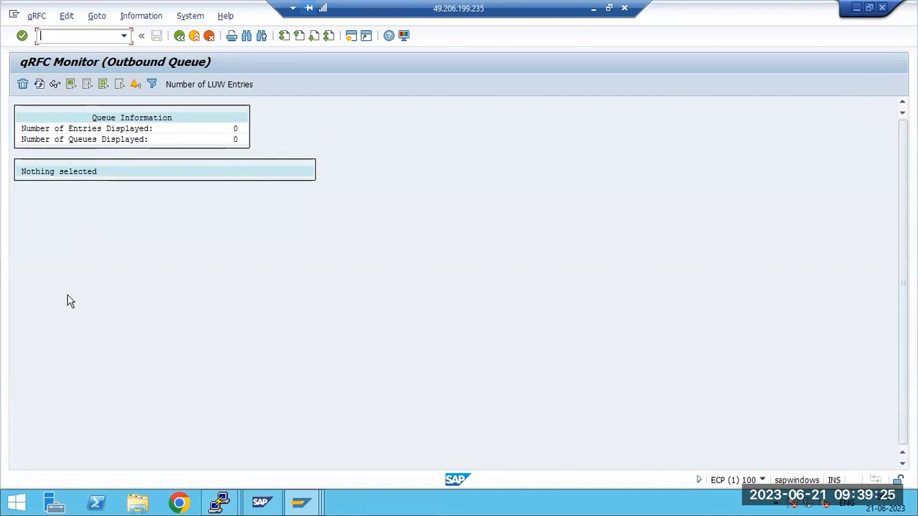
pyautogui.click(179, 35)
pyautogui.click(73, 39)
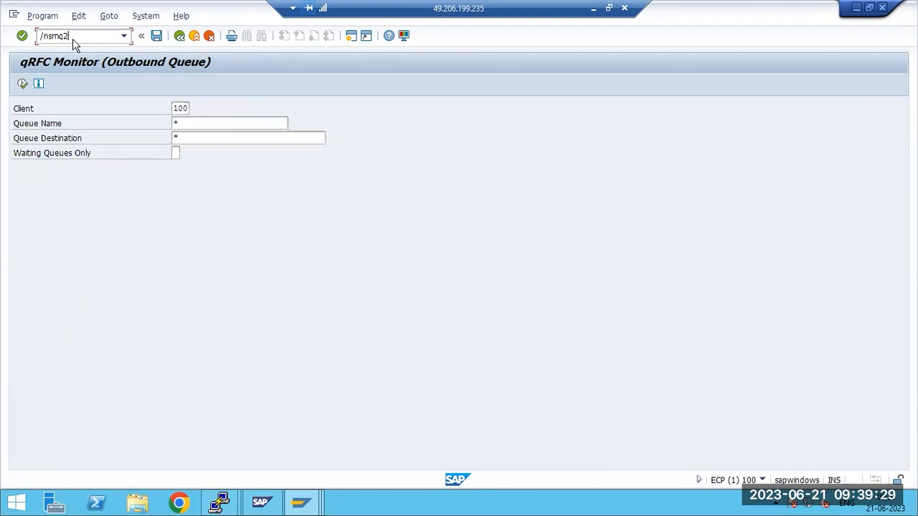
pyautogui.press('Return')
pyautogui.click(22, 84)
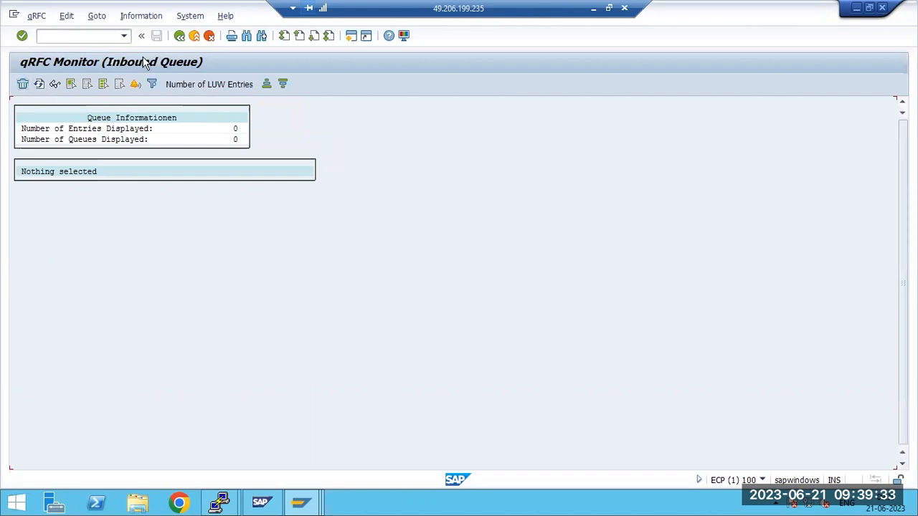
pyautogui.press('F3')
pyautogui.press('F3')
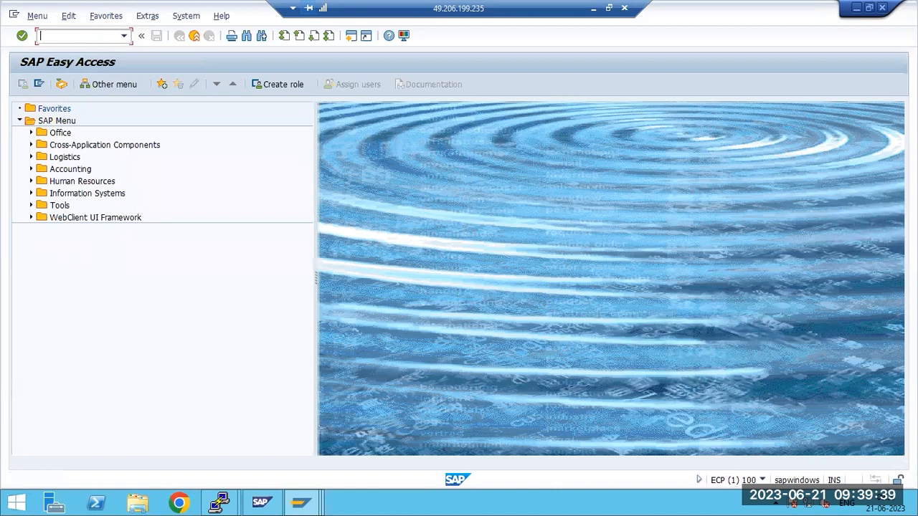
# Open the QIN Scheduler and try to register the queue name CRM* with destination RRR
pyautogui.write('qs')
pyautogui.press('Return')
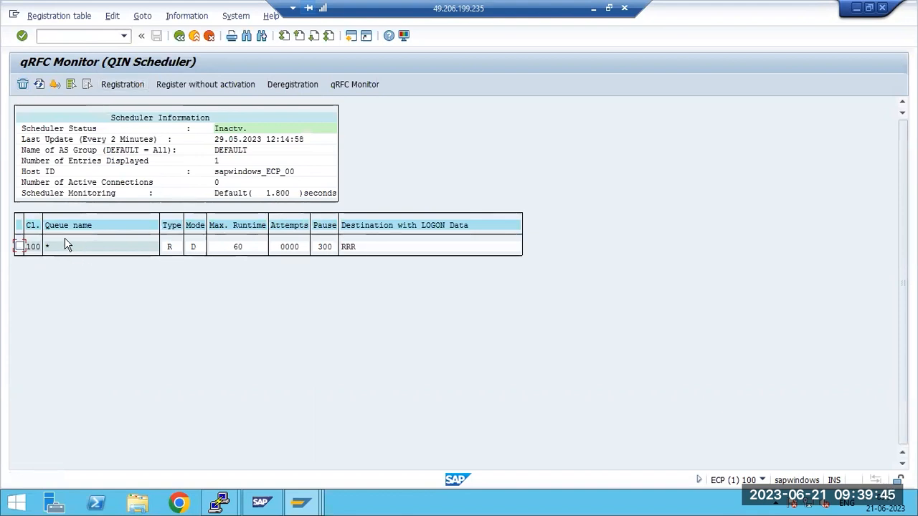
pyautogui.click(108, 86)
pyautogui.click(151, 173)
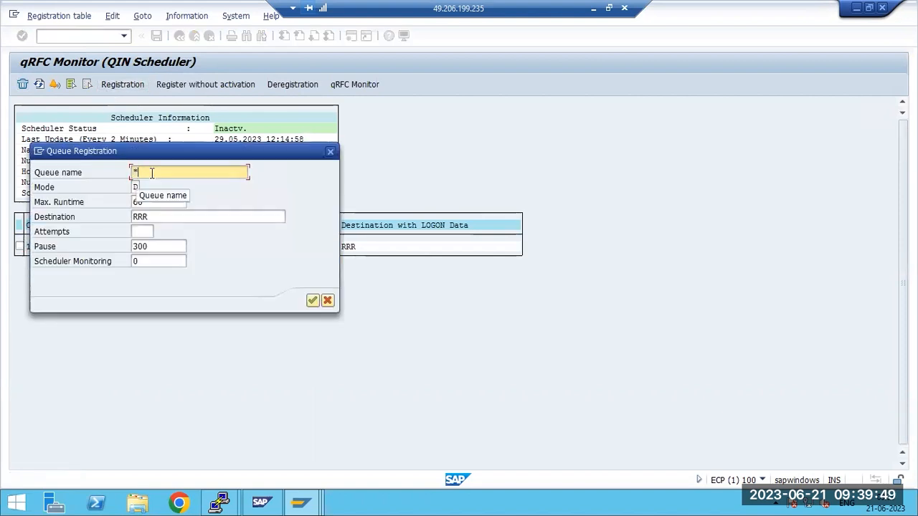
pyautogui.press('BackSpace')
pyautogui.write('CRM')
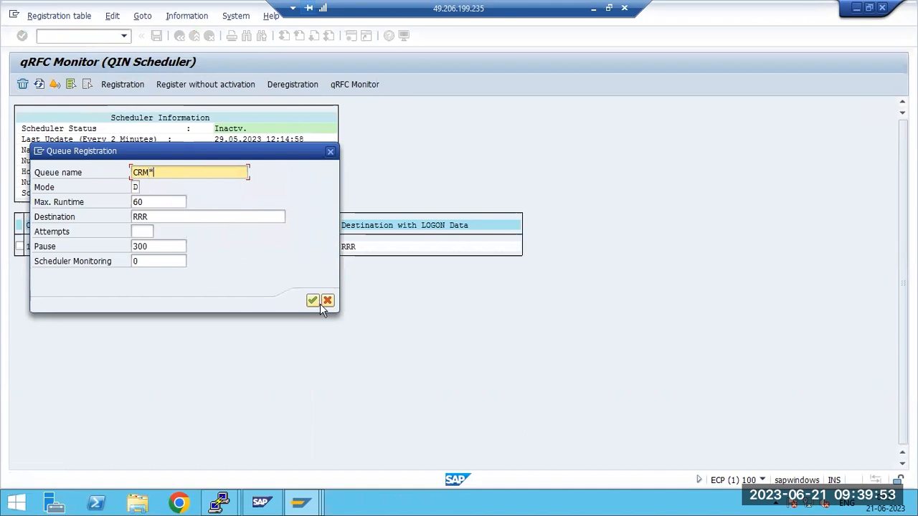
pyautogui.click(193, 215)
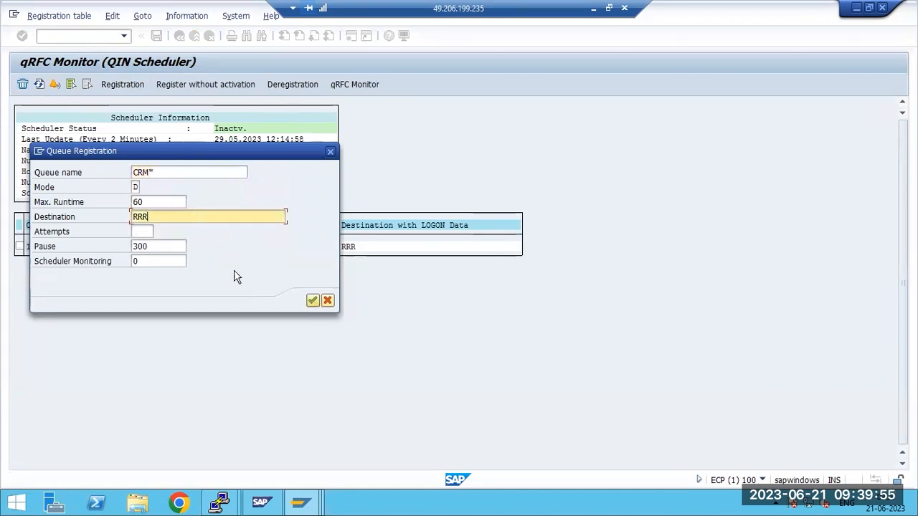
pyautogui.click(312, 300)
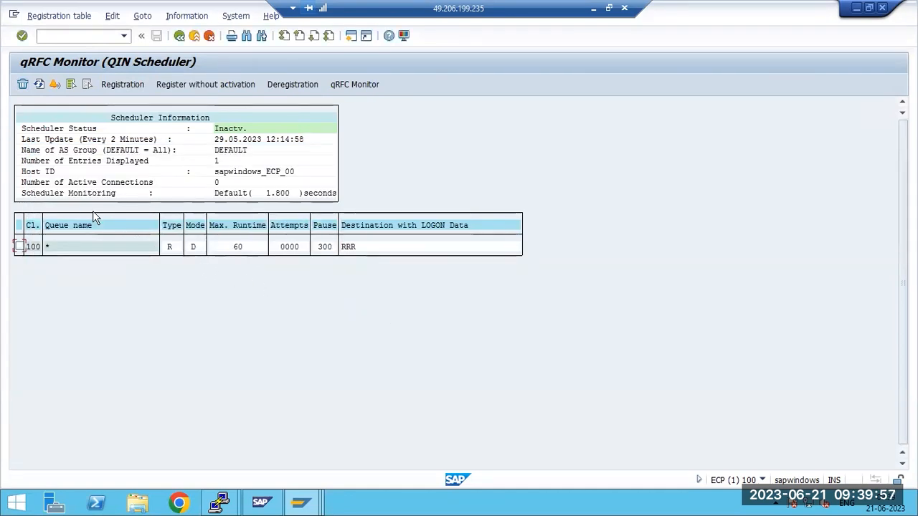
pyautogui.click(124, 85)
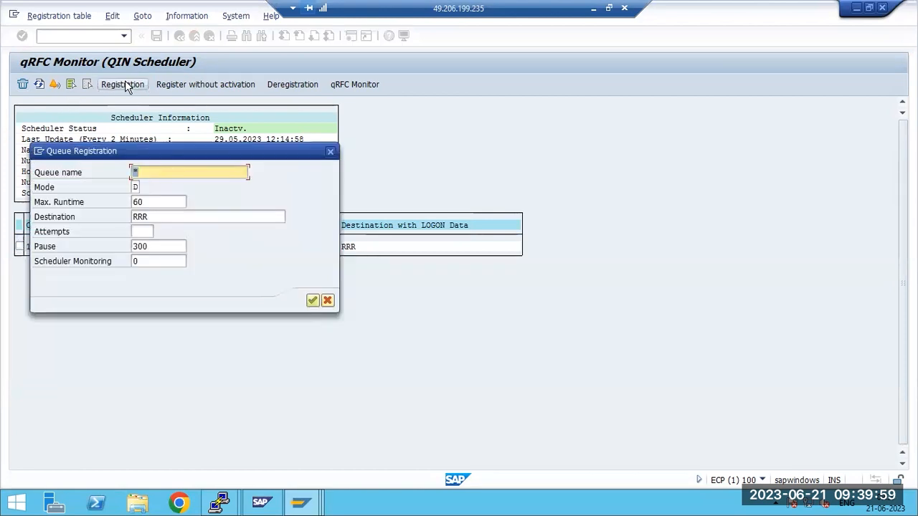
pyautogui.click(153, 216)
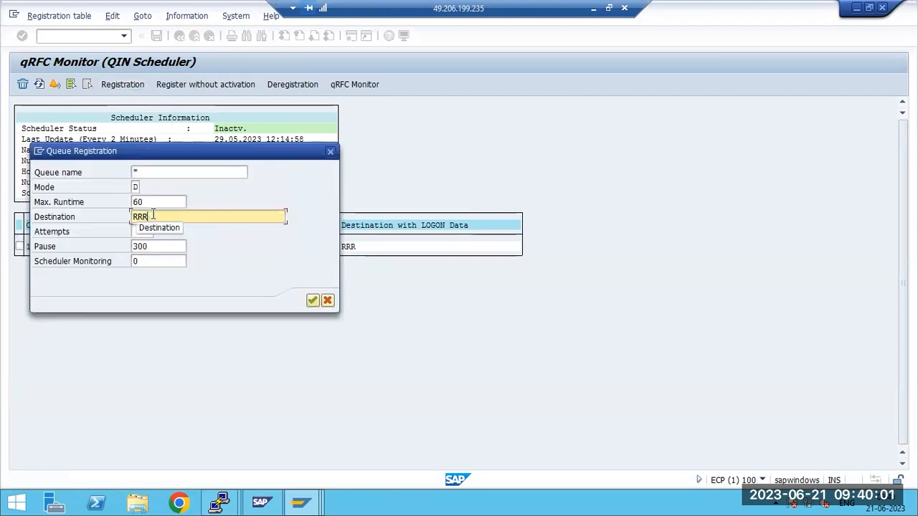
pyautogui.click(327, 301)
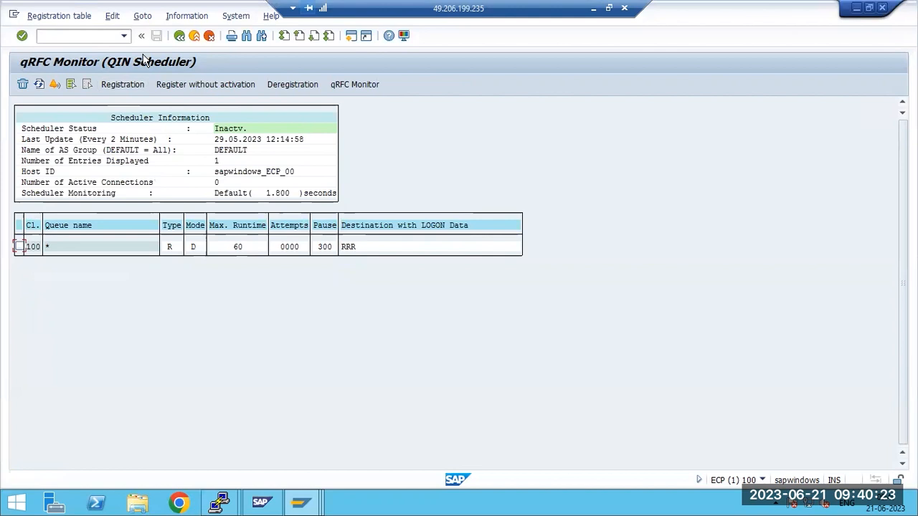
# Open the QOUT Scheduler with transaction SMQS and register the RFC destination ECPTONWD
pyautogui.press('F3')
pyautogui.write('smqs')
pyautogui.press('Return')
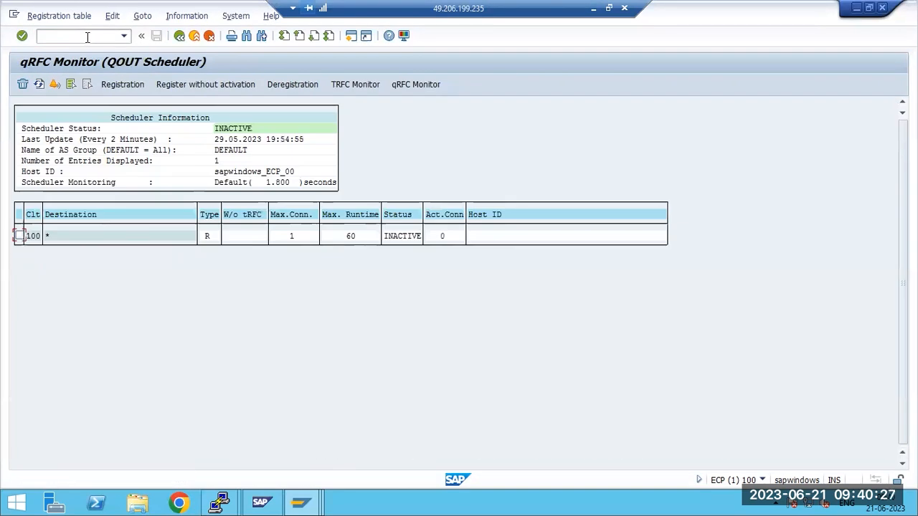
pyautogui.doubleClick(68, 240)
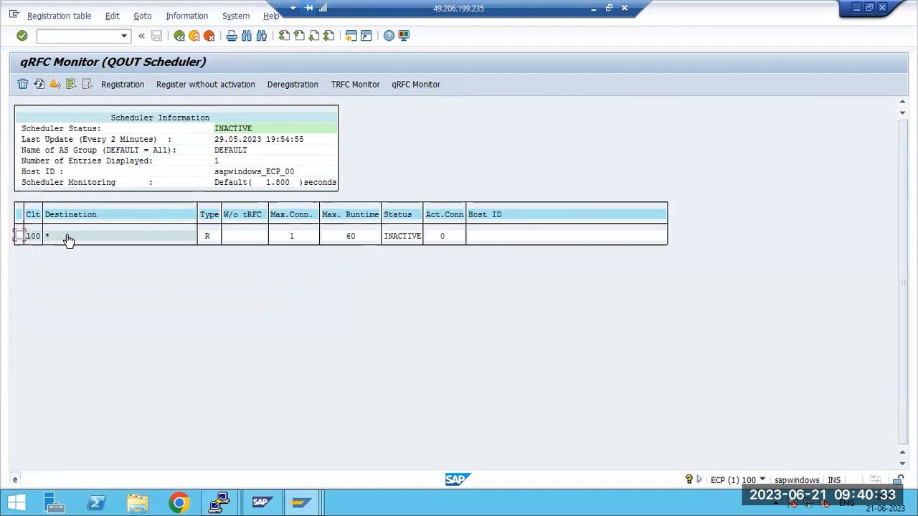
pyautogui.click(116, 84)
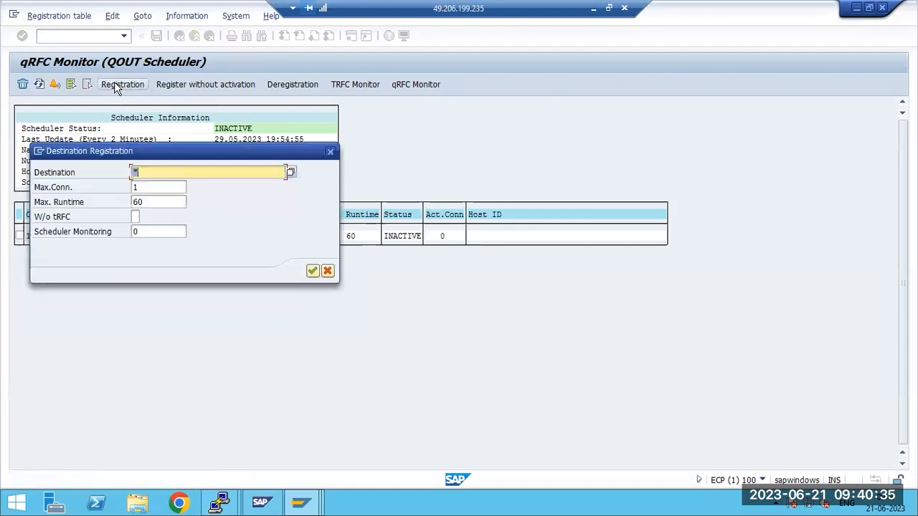
pyautogui.click(292, 174)
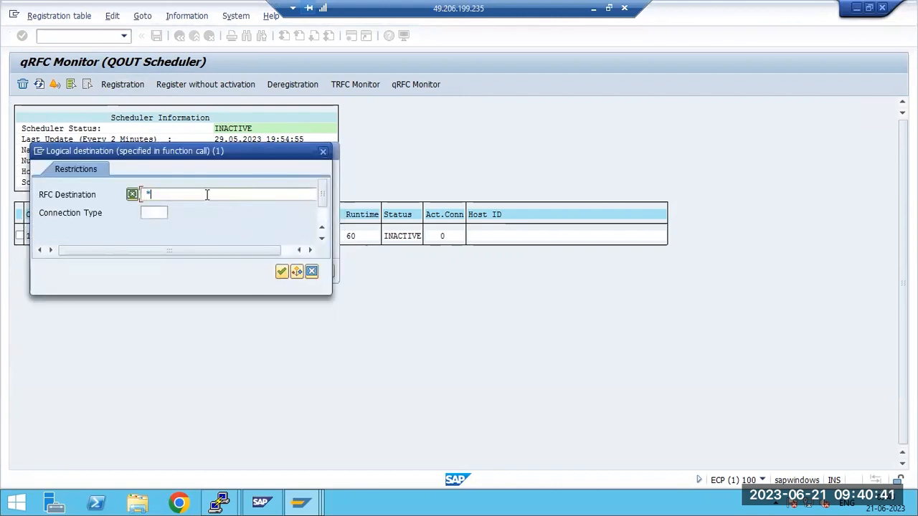
pyautogui.click(281, 271)
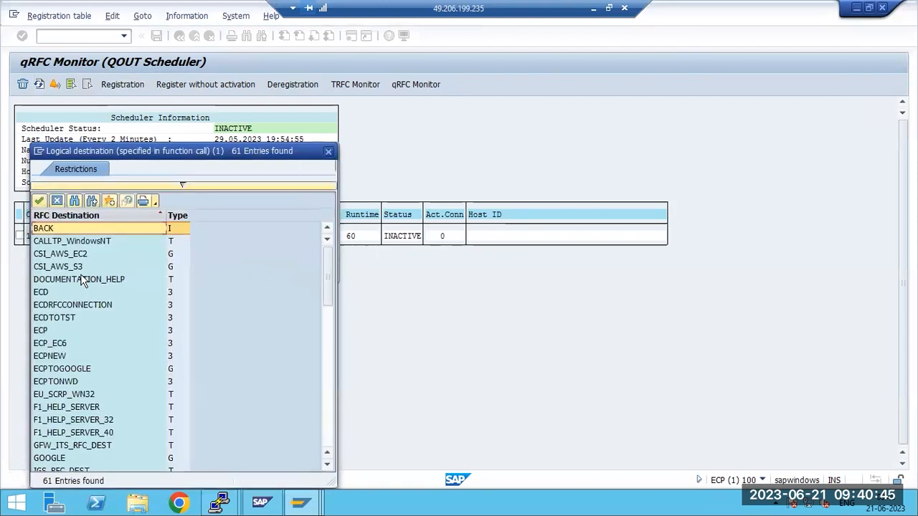
pyautogui.doubleClick(60, 380)
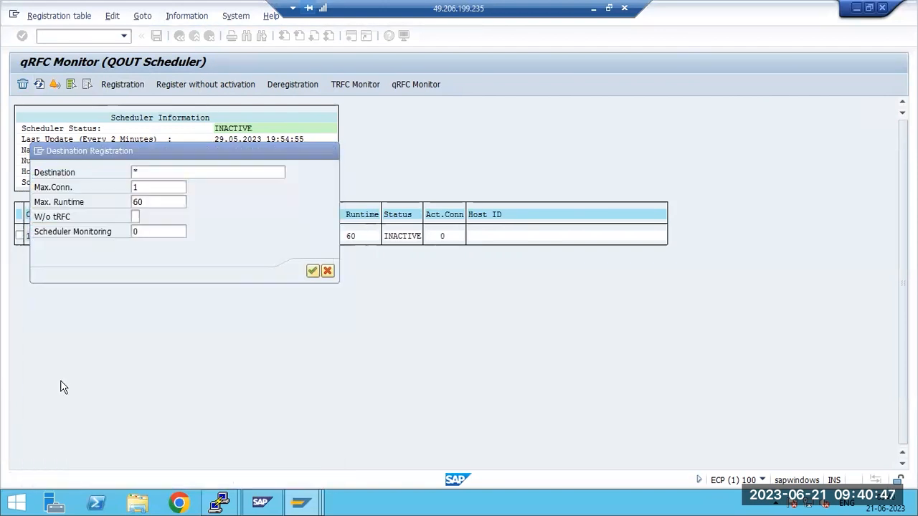
pyautogui.click(312, 271)
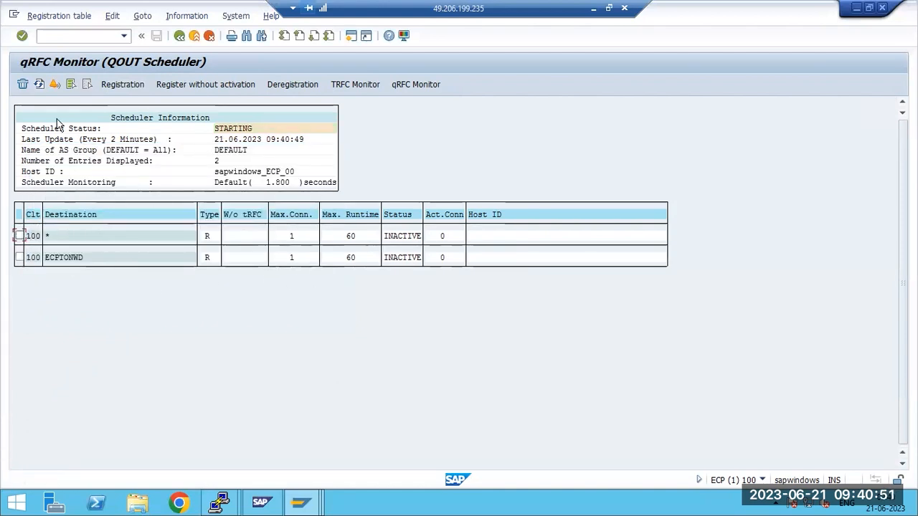
# Register the RFC destination ECPTOGOOGLE in the QOUT Scheduler
pyautogui.click(121, 85)
pyautogui.click(290, 172)
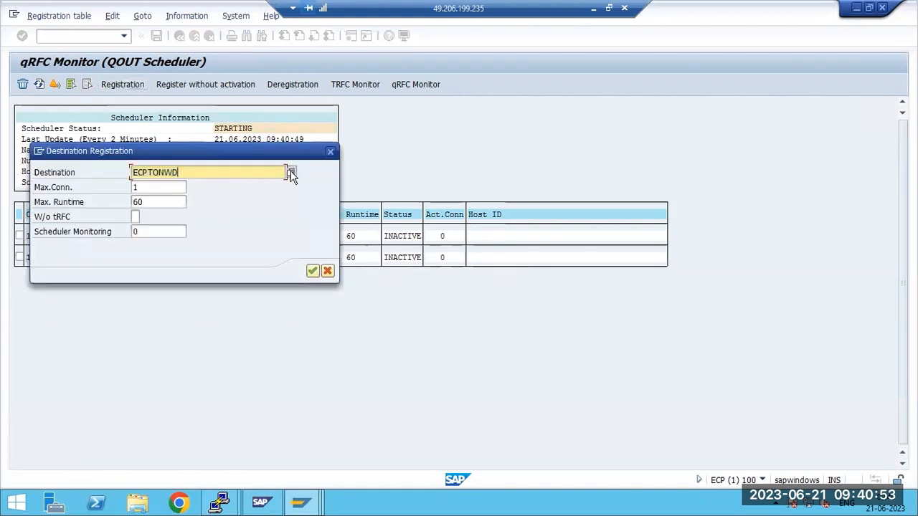
pyautogui.click(278, 270)
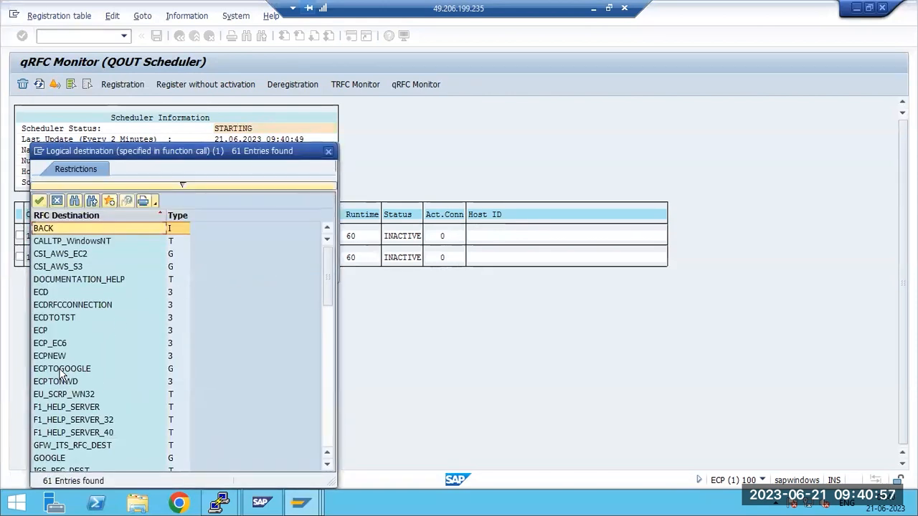
pyautogui.doubleClick(62, 369)
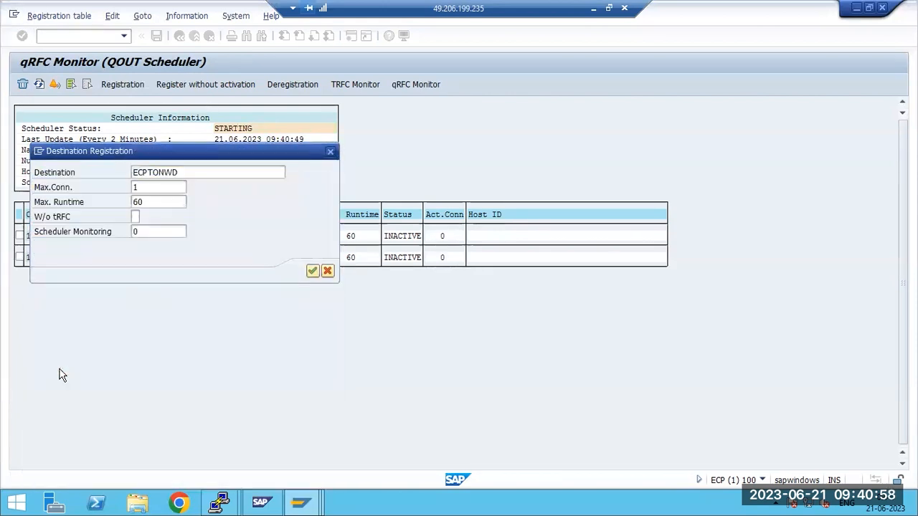
pyautogui.click(315, 270)
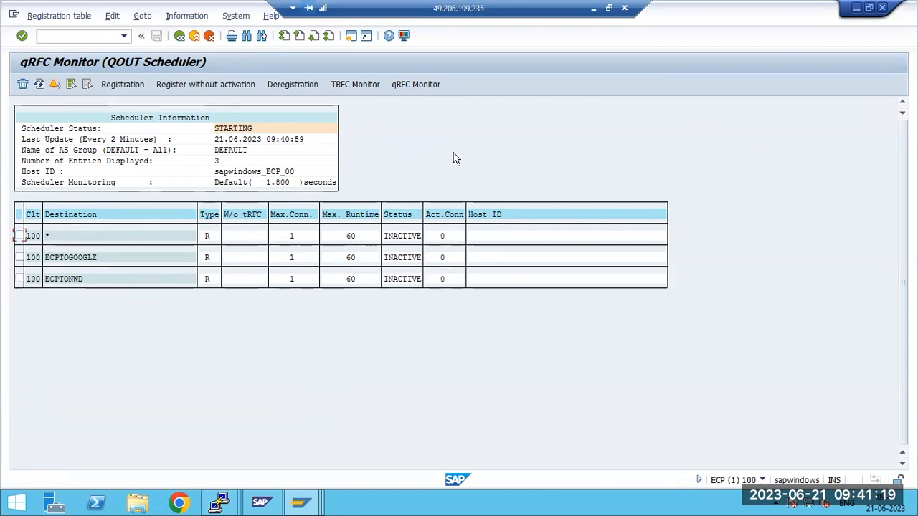
# Open the QIN Scheduler with transaction SMQR and delete the * queue entry with destination RRR
pyautogui.click(179, 35)
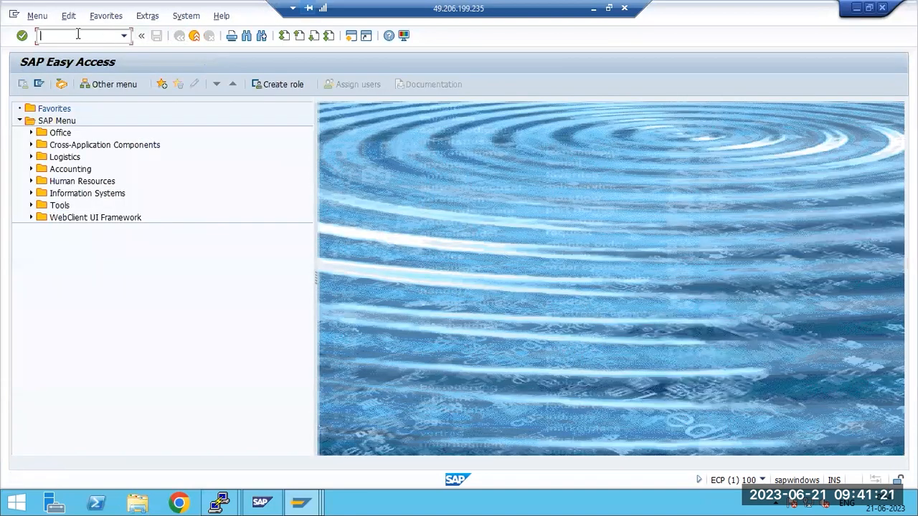
pyautogui.write('smqr')
pyautogui.press('Return')
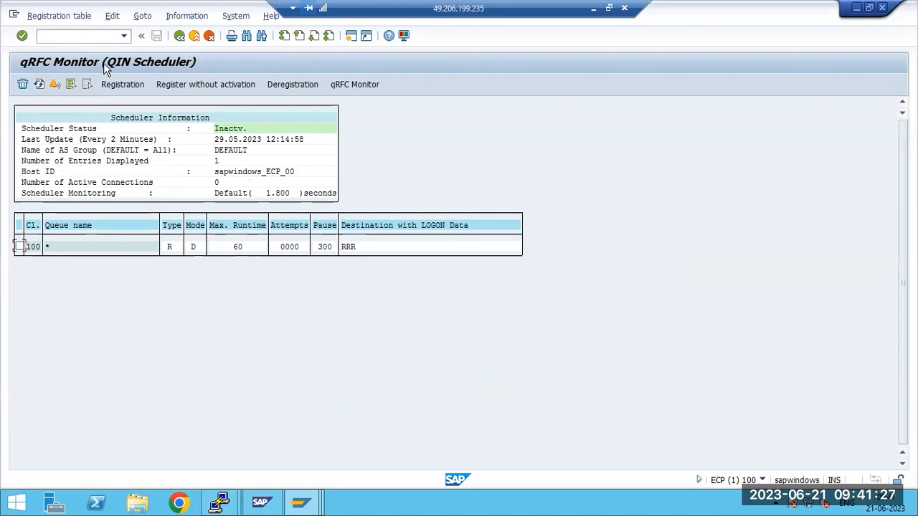
pyautogui.click(347, 249)
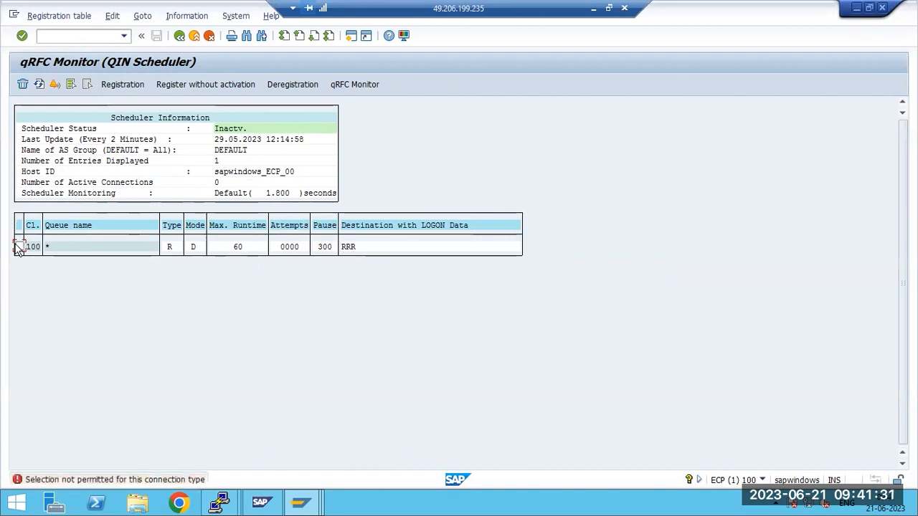
pyautogui.click(22, 84)
pyautogui.click(178, 228)
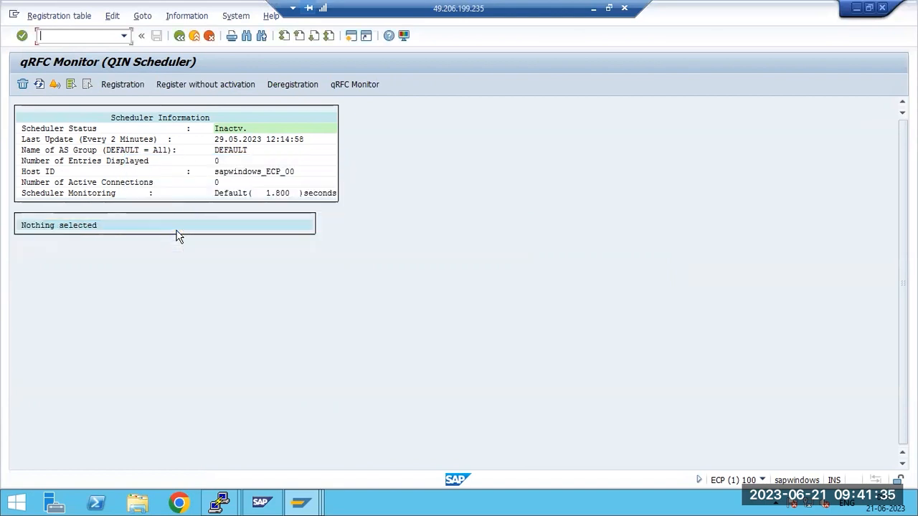
# Register the queue name * in the QIN Scheduler with the destination left empty
pyautogui.click(122, 84)
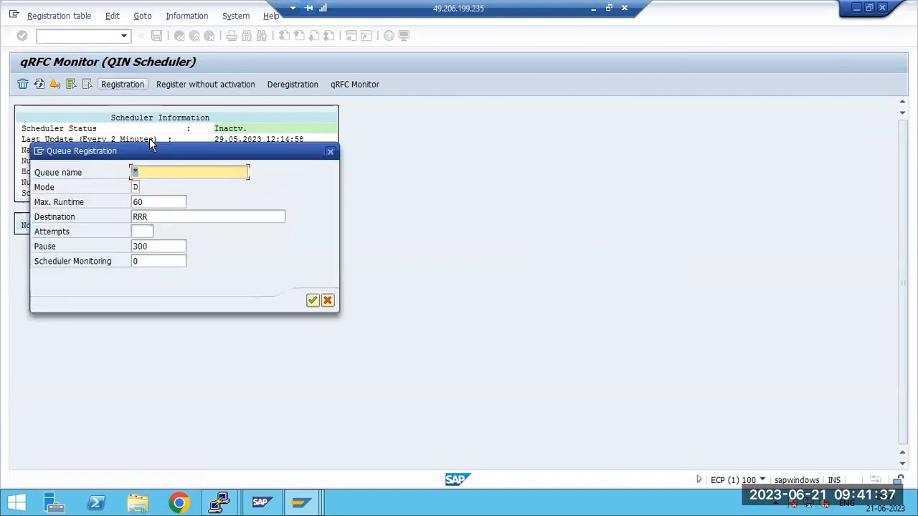
pyautogui.click(176, 217)
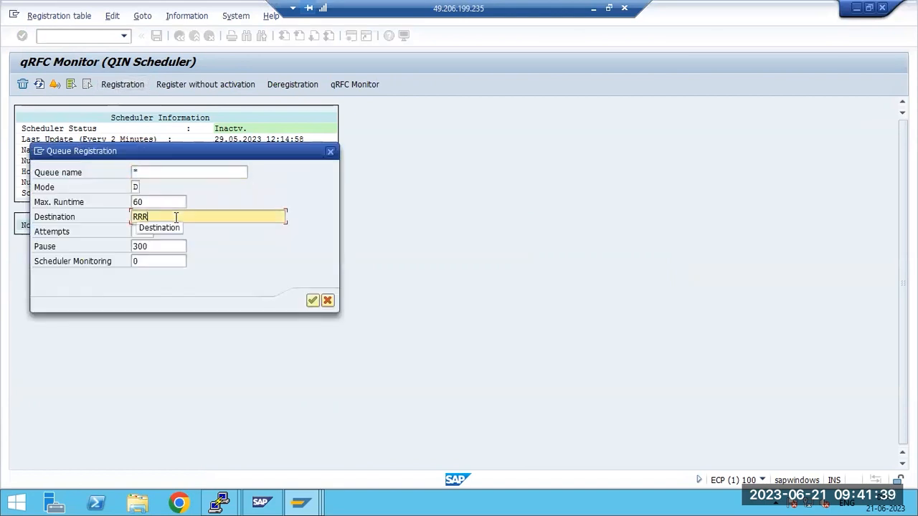
pyautogui.doubleClick(175, 217)
pyautogui.press('BackSpace')
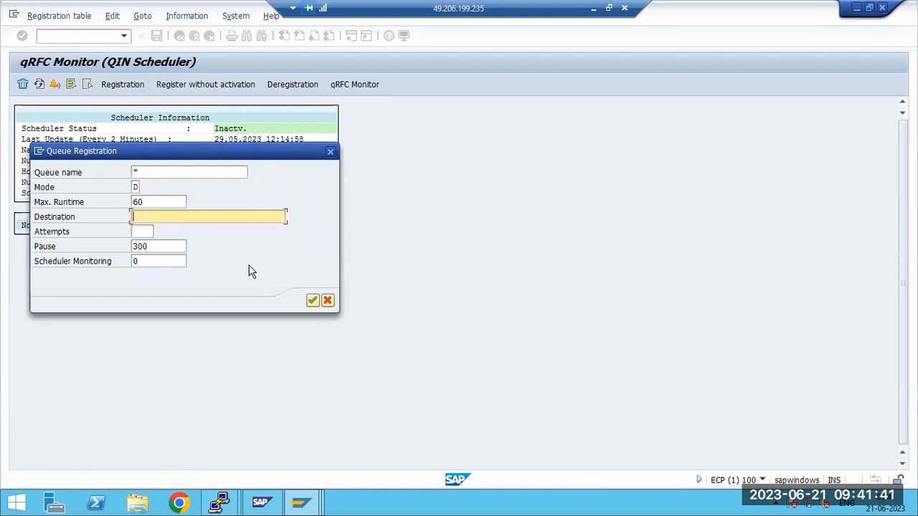
pyautogui.click(311, 302)
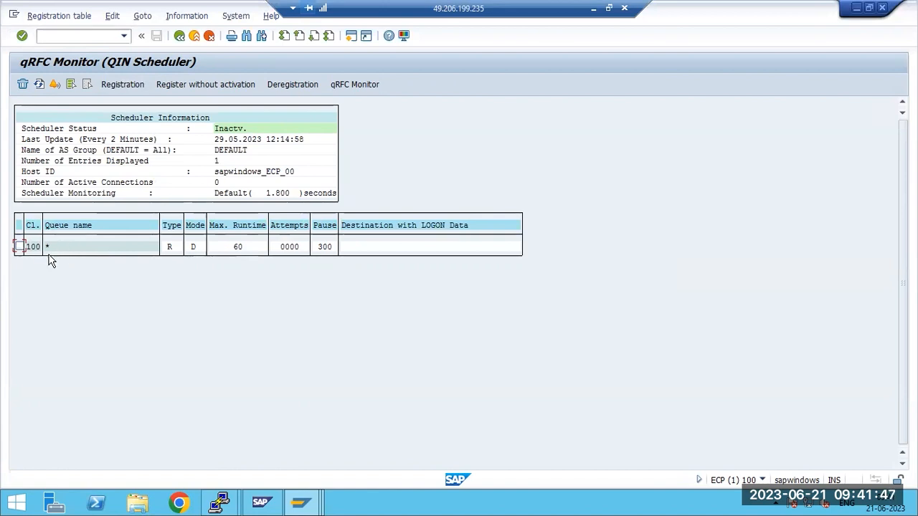
# Switch to the Paint drawing and undo the old diagram's labels, arrows and boxes
pyautogui.click(591, 8)
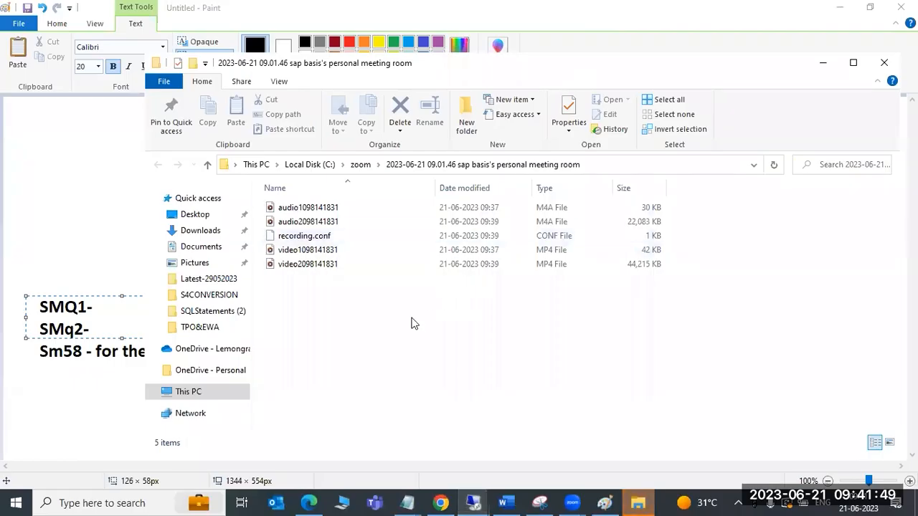
pyautogui.click(57, 192)
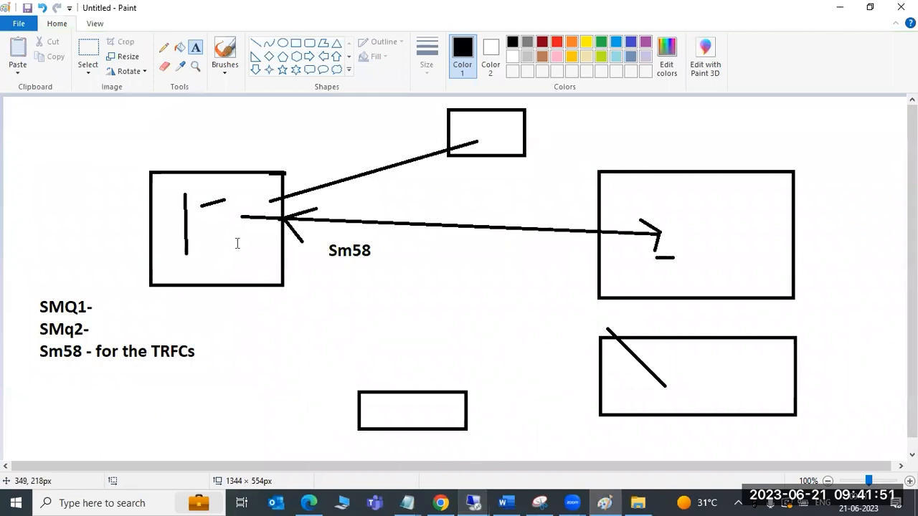
pyautogui.click(283, 43)
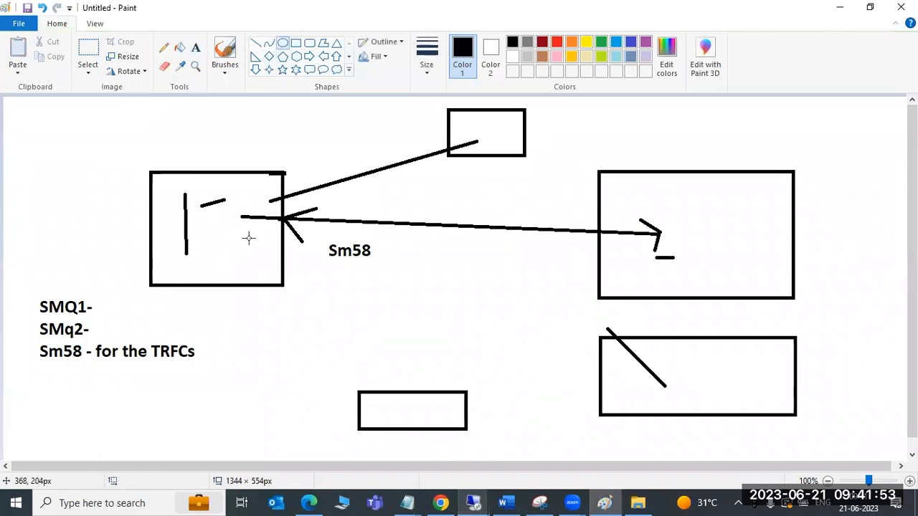
pyautogui.hotkey('ctrl', 'z')
pyautogui.hotkey('ctrl', 'z')
pyautogui.hotkey('ctrl', 'z')
pyautogui.hotkey('ctrl', 'z')
pyautogui.hotkey('ctrl', 'z')
pyautogui.hotkey('ctrl', 'z')
pyautogui.hotkey('ctrl', 'z')
pyautogui.hotkey('ctrl', 'z')
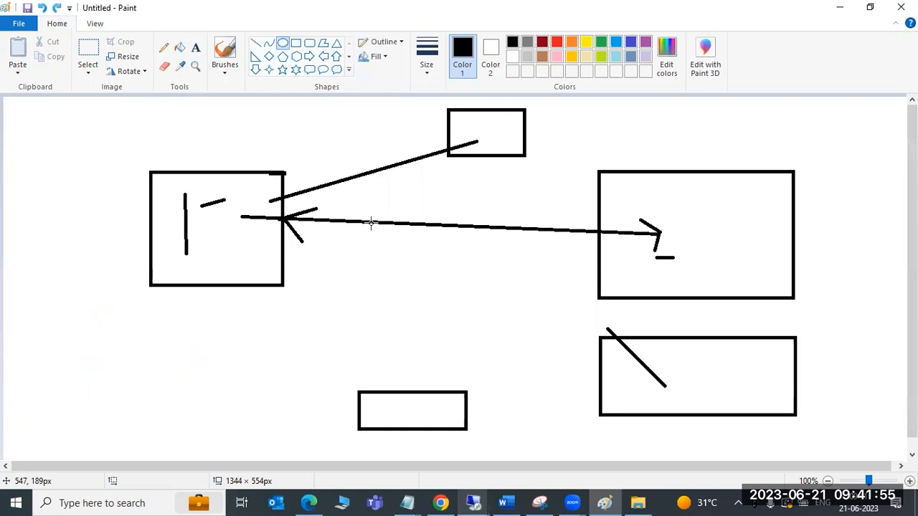
pyautogui.hotkey('ctrl', 'z')
pyautogui.hotkey('ctrl', 'z')
pyautogui.hotkey('ctrl', 'z')
pyautogui.hotkey('ctrl', 'z')
pyautogui.hotkey('ctrl', 'z')
pyautogui.hotkey('ctrl', 'z')
pyautogui.hotkey('ctrl', 'z')
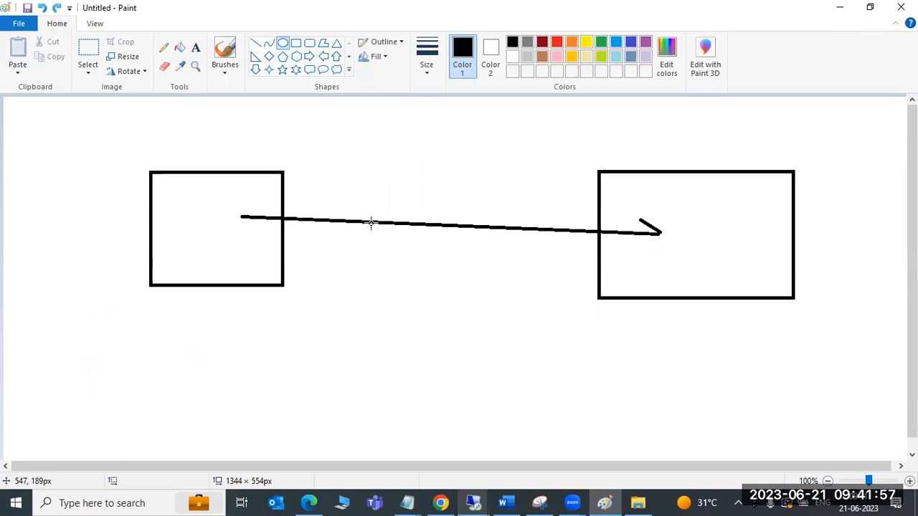
# Draw a large rectangle in the middle of the canvas and label it ECP underneath
pyautogui.click(295, 42)
pyautogui.moveTo(239, 182); pyautogui.dragTo(613, 351)
pyautogui.click(553, 389)
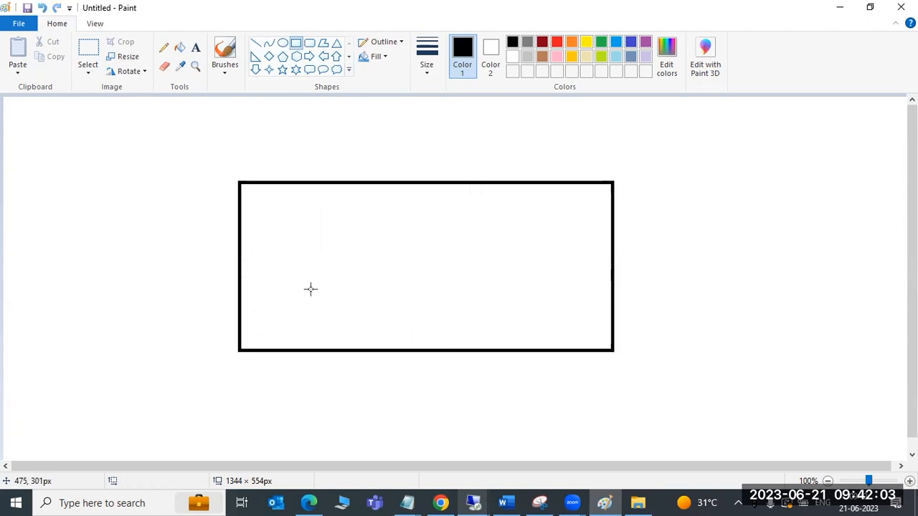
pyautogui.click(195, 47)
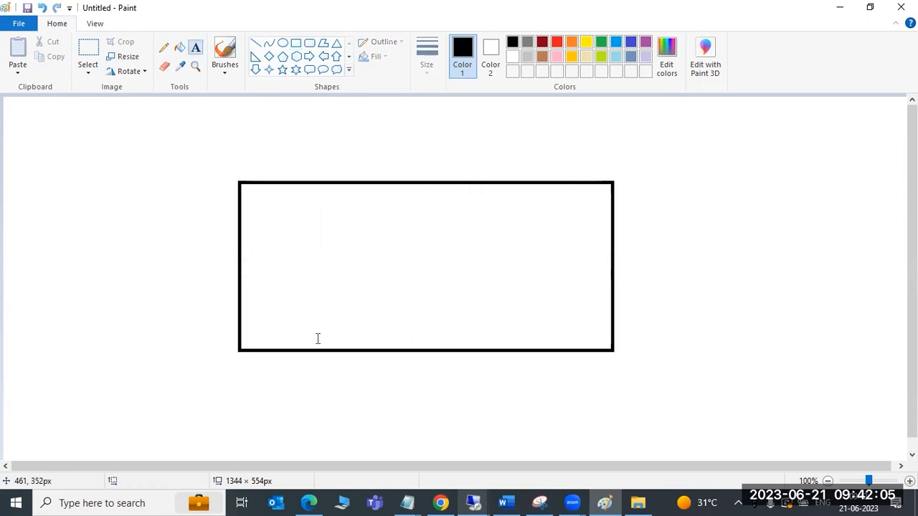
pyautogui.click(356, 372)
pyautogui.write('EC')
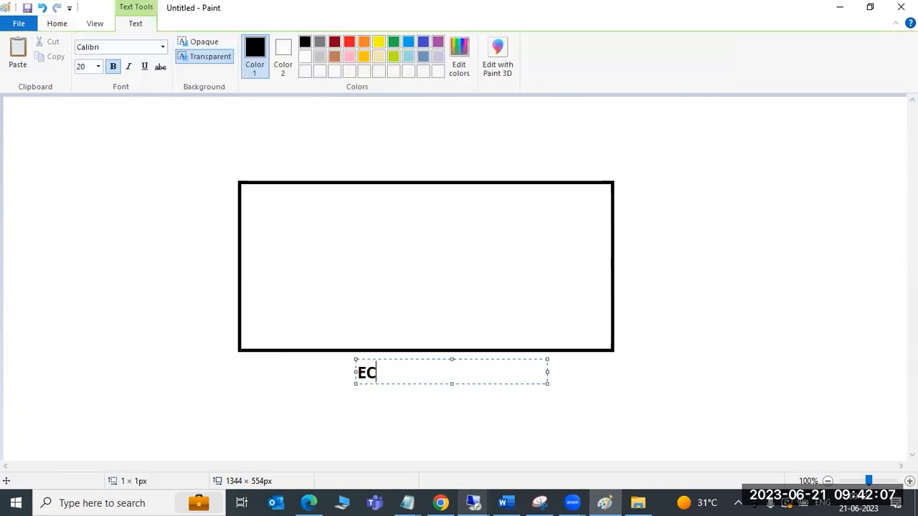
pyautogui.write('P')
pyautogui.click(189, 323)
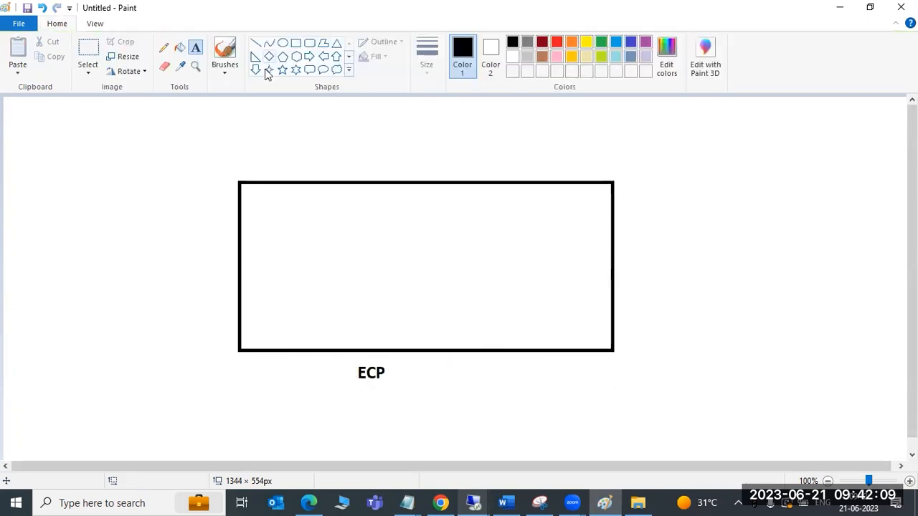
# Draw three smaller rectangles around the ECP box: one at the upper right, one at the lower right and one at the upper left
pyautogui.click(295, 42)
pyautogui.moveTo(713, 126); pyautogui.dragTo(857, 198)
pyautogui.moveTo(719, 338); pyautogui.dragTo(831, 424)
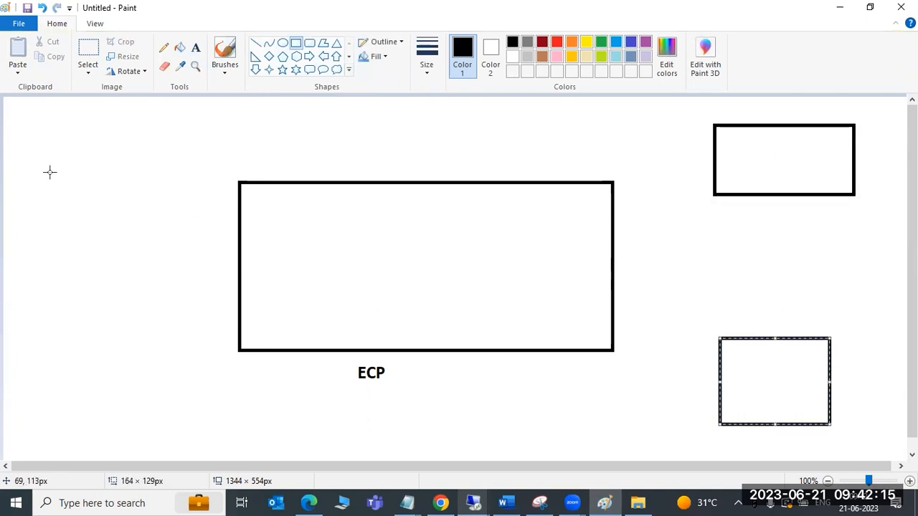
pyautogui.moveTo(21, 120); pyautogui.dragTo(98, 195)
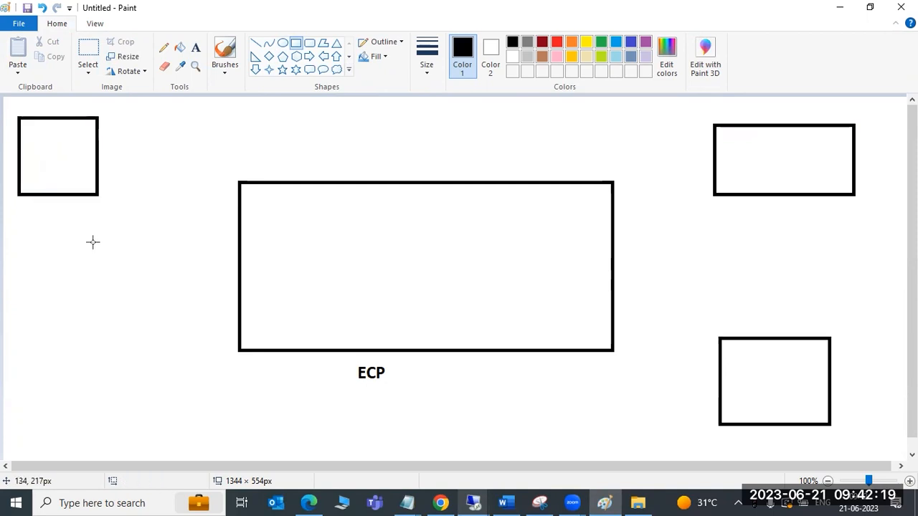
# Draw an arrow from the ECP box to the upper-right box and label that box BW underneath
pyautogui.click(256, 44)
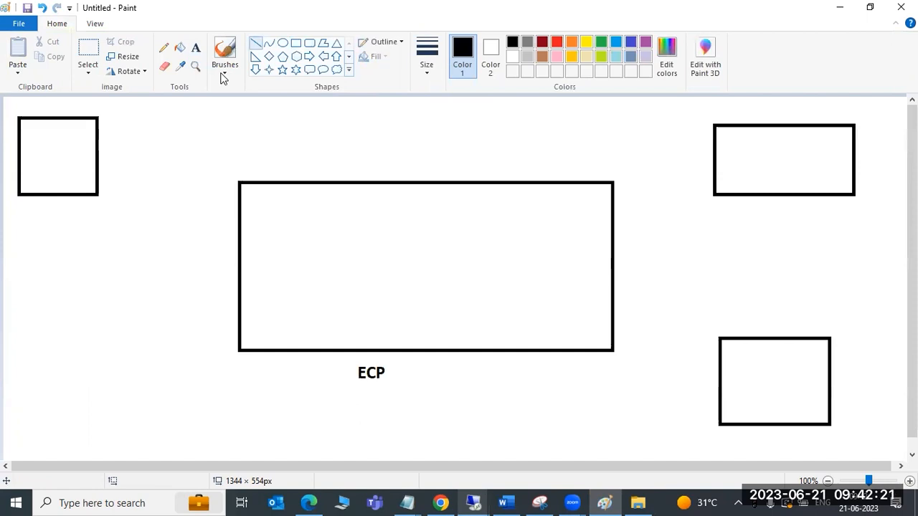
pyautogui.click(195, 48)
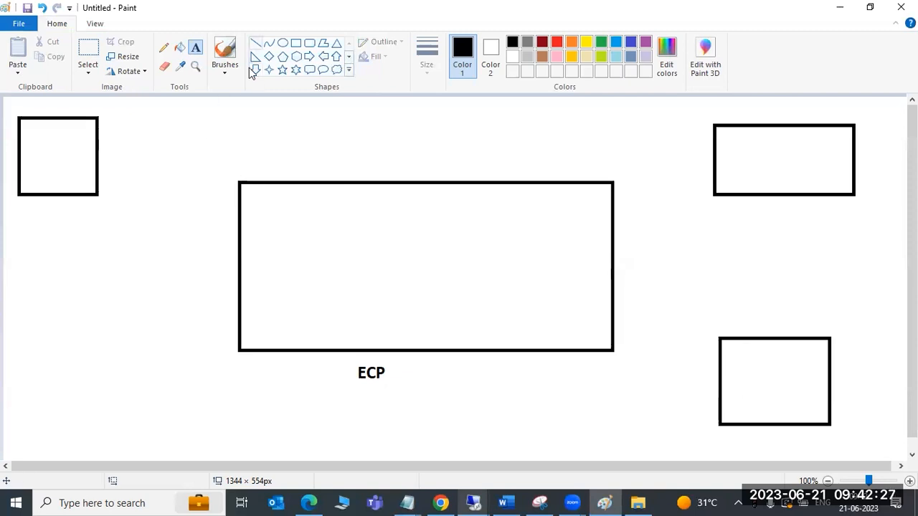
pyautogui.click(256, 44)
pyautogui.moveTo(559, 234)
pyautogui.mouseDown()
pyautogui.moveTo(666, 172)
pyautogui.moveTo(734, 160)
pyautogui.moveTo(726, 158)
pyautogui.moveTo(731, 175)
pyautogui.mouseUp()
pyautogui.click(195, 48)
pyautogui.click(756, 209)
pyautogui.write('BW')
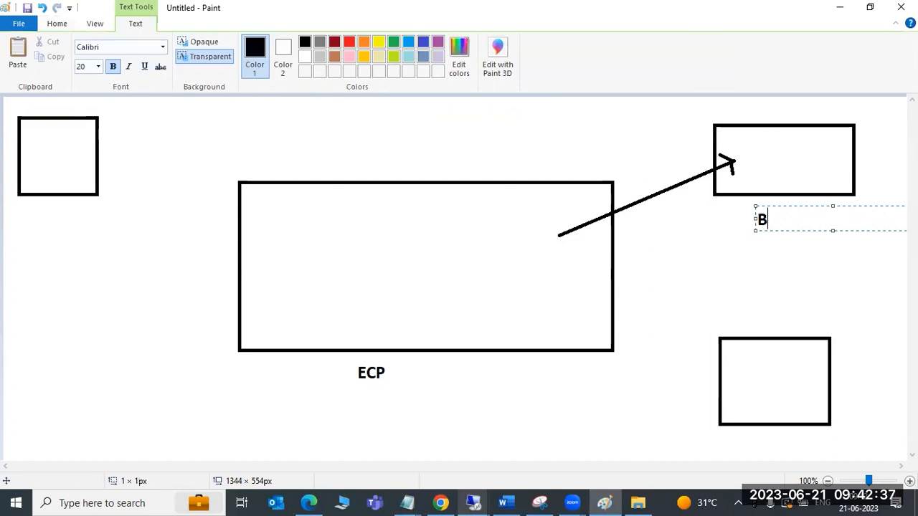
# Label the lower-right box CRM and draw an arrow to it from the ECP box
pyautogui.click(750, 368)
pyautogui.click(750, 353)
pyautogui.write('CRM')
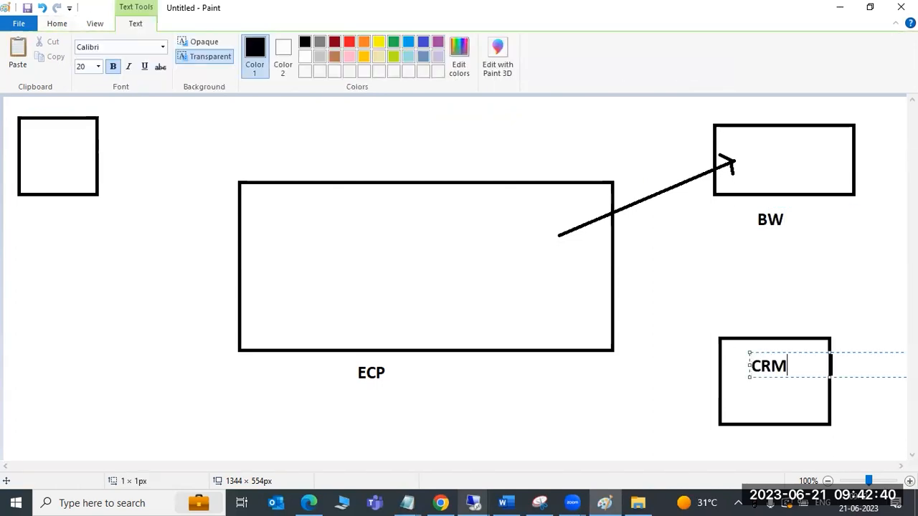
pyautogui.click(678, 294)
pyautogui.click(256, 43)
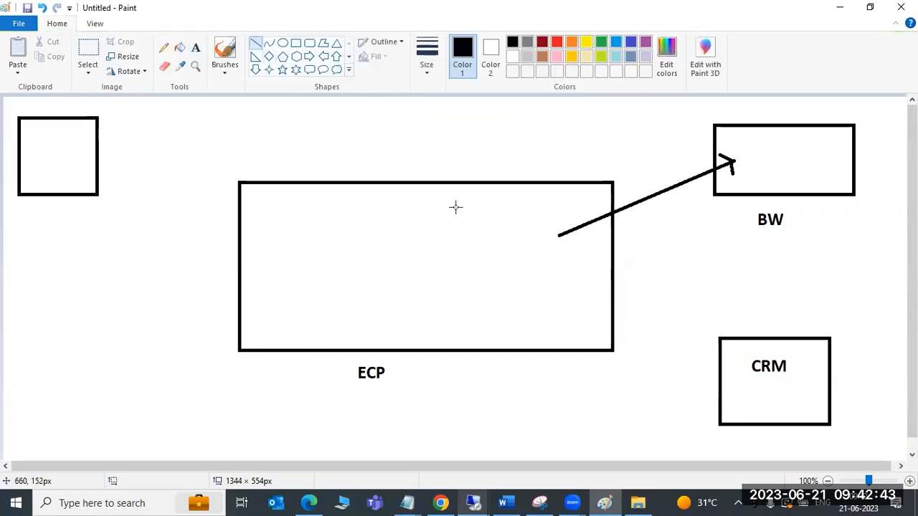
pyautogui.moveTo(547, 296)
pyautogui.mouseDown()
pyautogui.moveTo(734, 375)
pyautogui.moveTo(730, 363)
pyautogui.moveTo(743, 380)
pyautogui.moveTo(730, 393)
pyautogui.mouseUp()
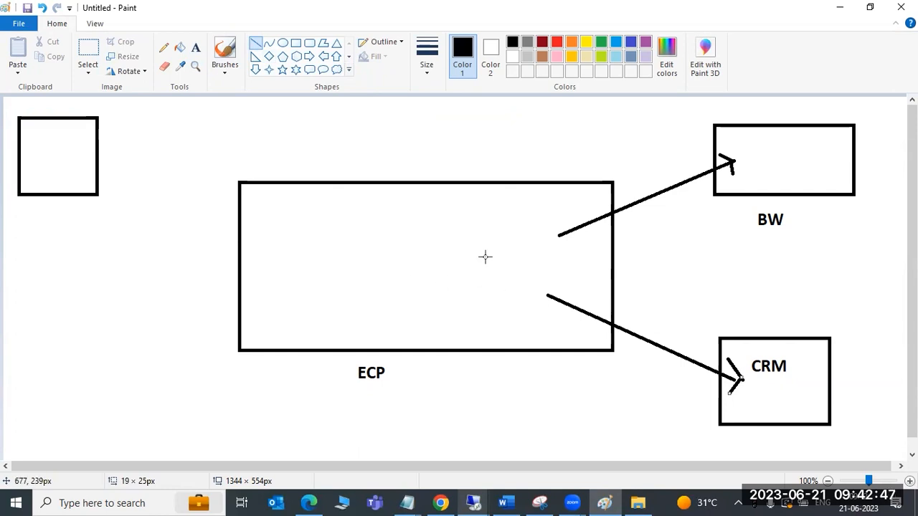
# Label the arrow to BW "dest" and the arrow to CRM "desti"
pyautogui.click(195, 48)
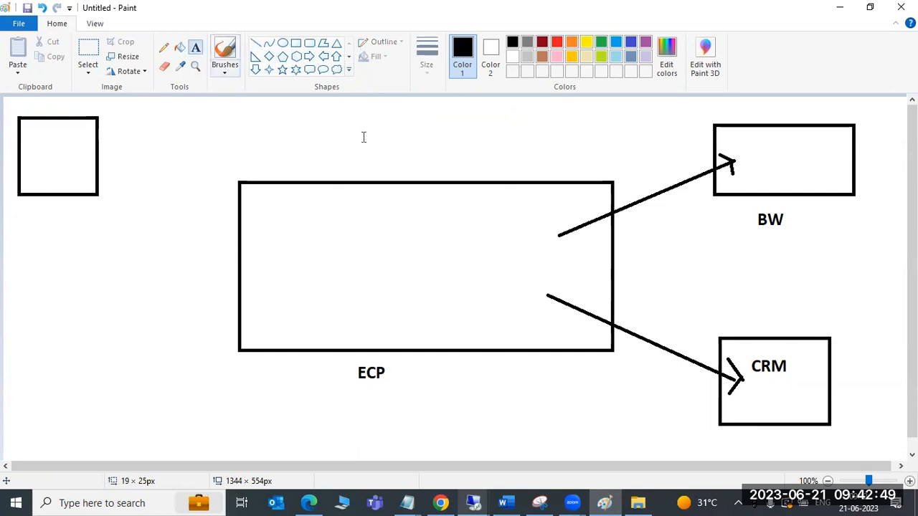
pyautogui.click(621, 186)
pyautogui.write('dest')
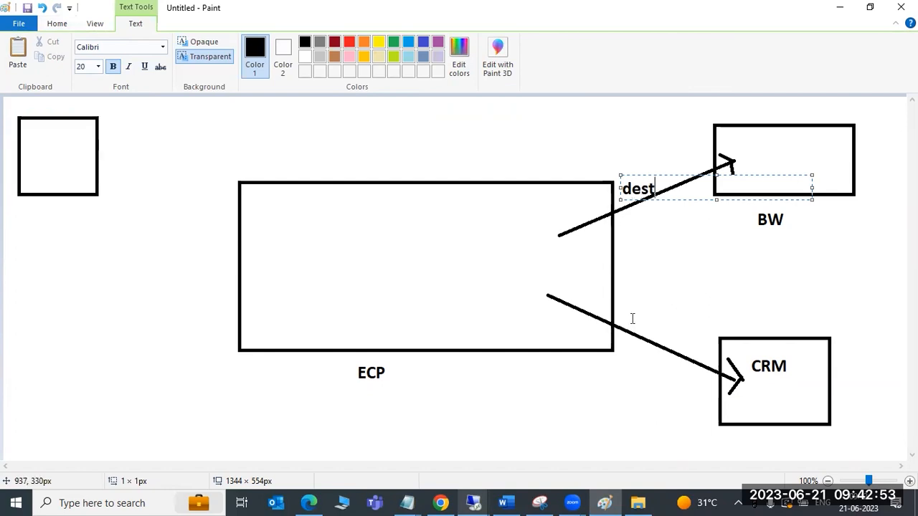
pyautogui.click(631, 317)
pyautogui.write('desti')
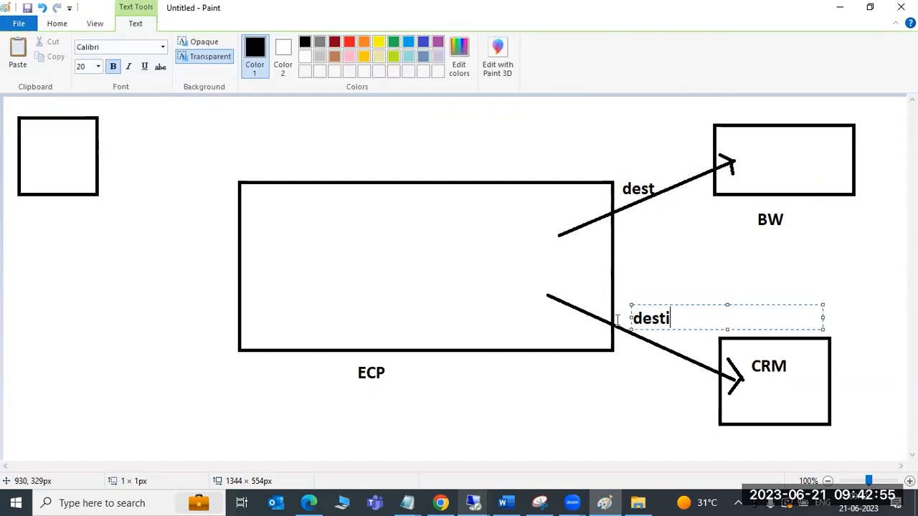
pyautogui.click(552, 412)
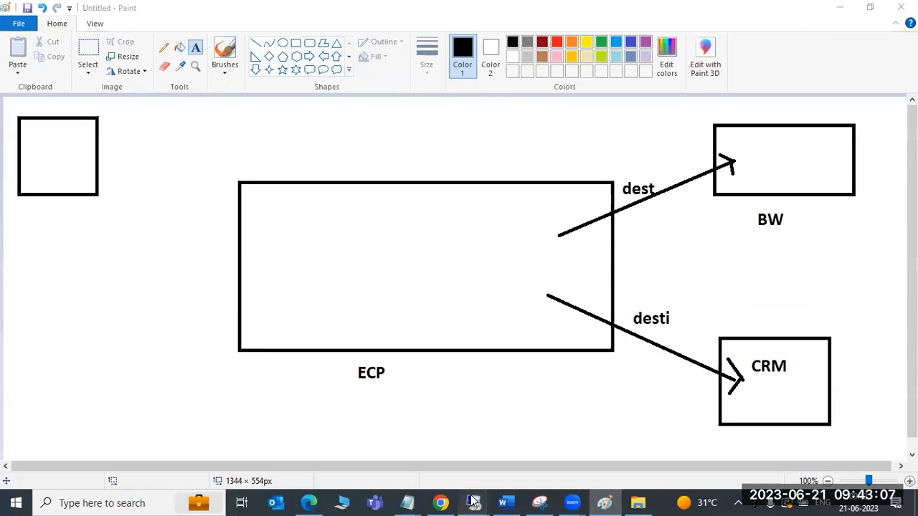
# Switch to the SAP remote session and reopen the QIN Scheduler with transaction SMQR
pyautogui.moveTo(473, 503)
pyautogui.click(507, 467)
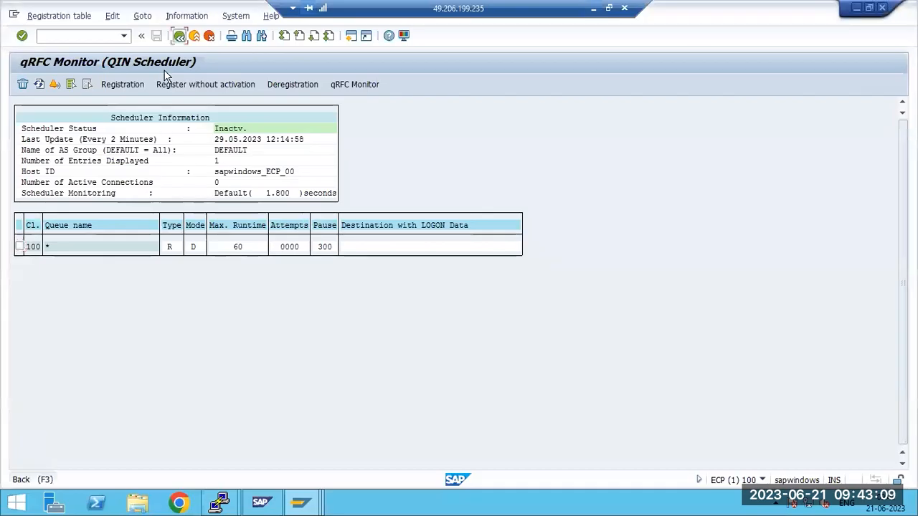
pyautogui.click(179, 35)
pyautogui.write('smqr')
pyautogui.press('Return')
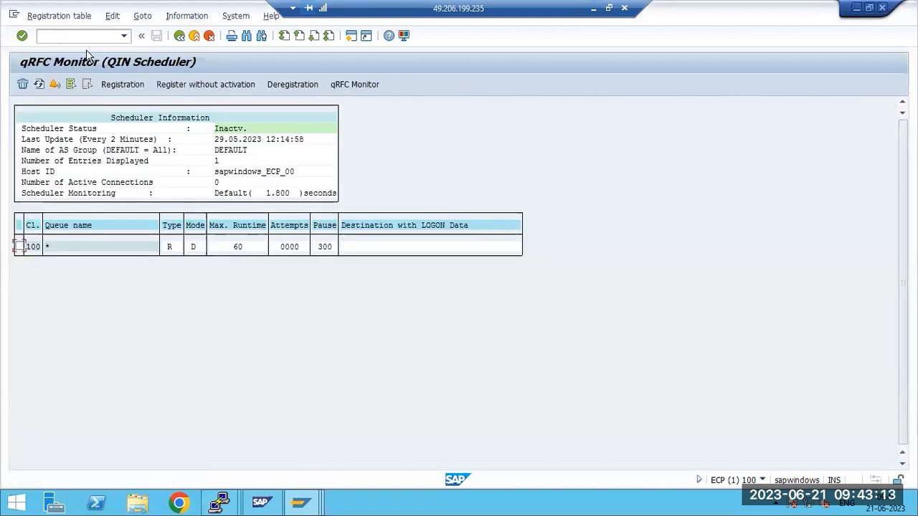
# Open the QOUT Scheduler with transaction SMQS and register destination ECPTONWD with a maximum of 1 connection and runtime 60
pyautogui.click(179, 35)
pyautogui.write('smqs')
pyautogui.press('Return')
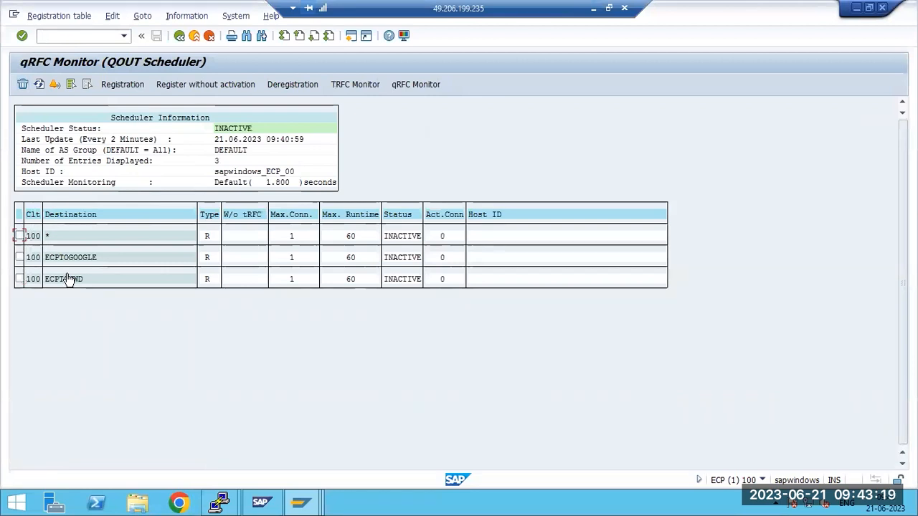
pyautogui.click(111, 84)
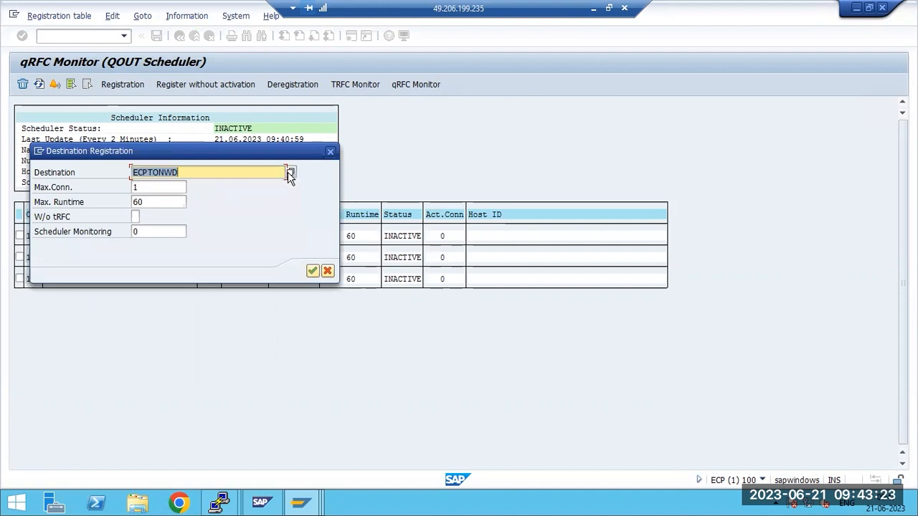
pyautogui.click(155, 187)
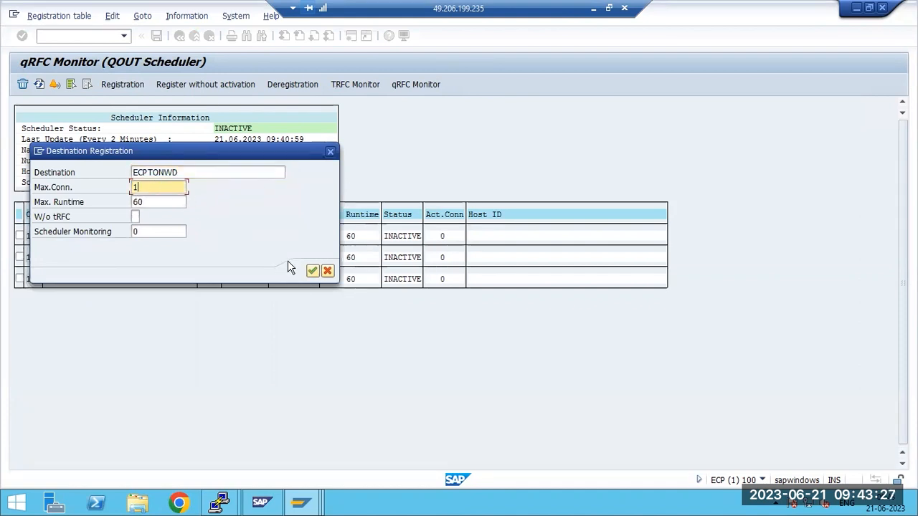
pyautogui.click(312, 271)
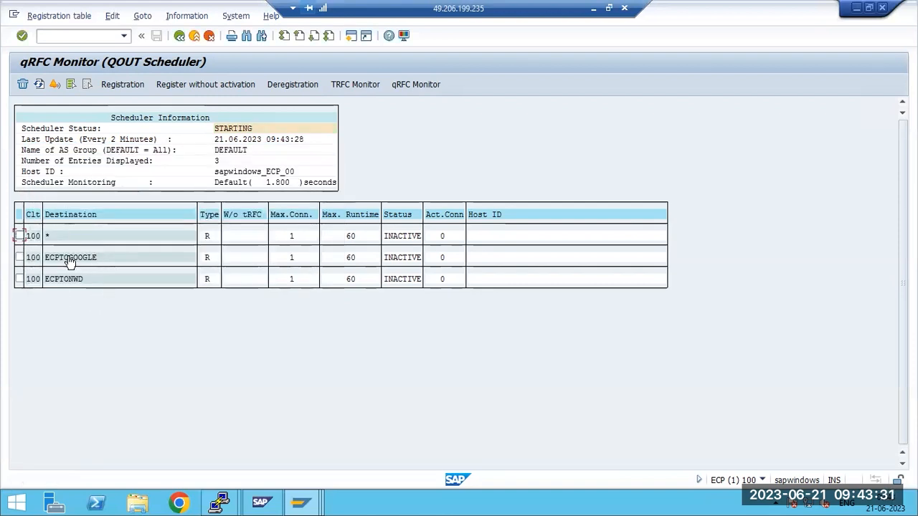
# Switch to the Paint drawing and draw a dashed line from inside the ECP box to the BW box
pyautogui.click(593, 8)
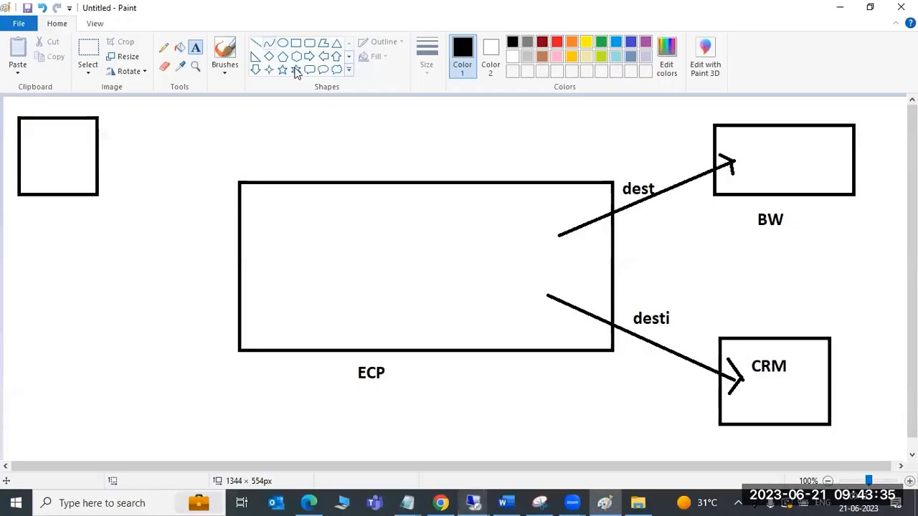
pyautogui.click(255, 43)
pyautogui.moveTo(461, 251); pyautogui.dragTo(651, 182)
pyautogui.moveTo(664, 183); pyautogui.dragTo(703, 160)
pyautogui.moveTo(716, 157); pyautogui.dragTo(740, 147)
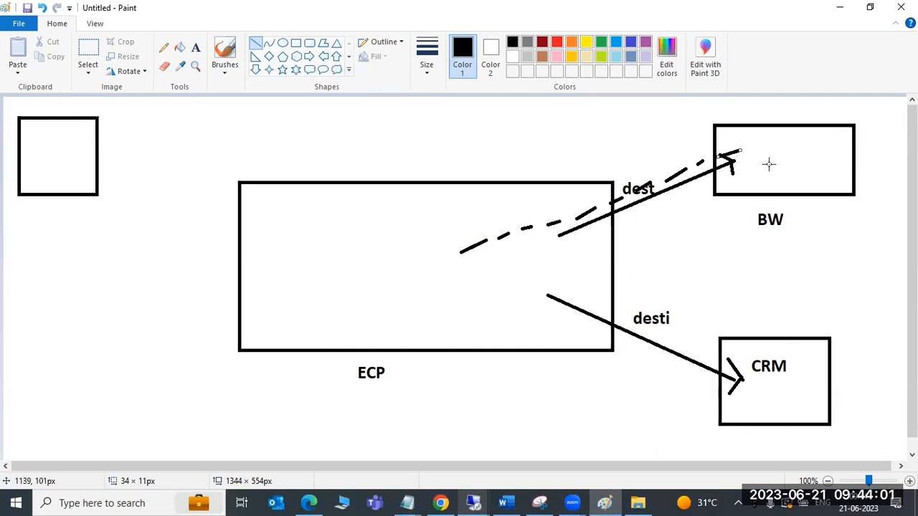
# Switch to the SAP remote session and open the outbound queue monitor with transaction SMQ1
pyautogui.click(473, 503)
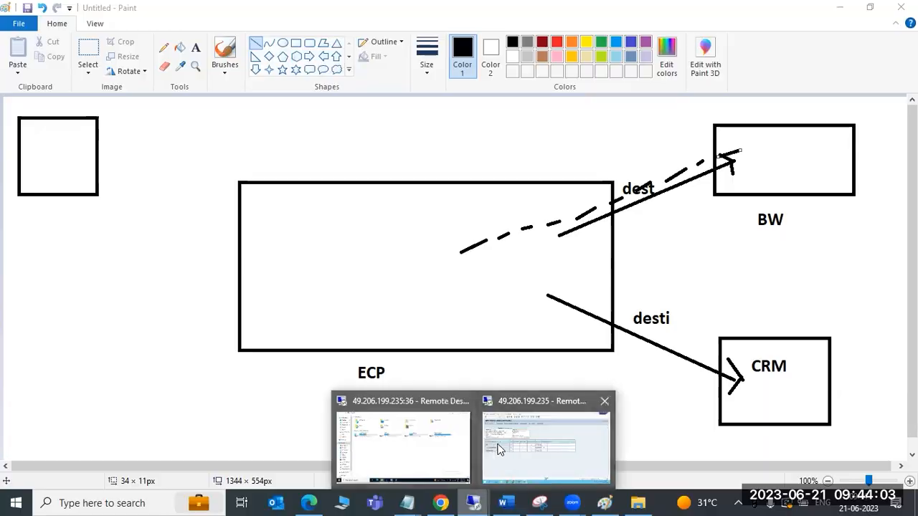
pyautogui.click(500, 450)
pyautogui.write('/nsmq1')
pyautogui.press('Return')
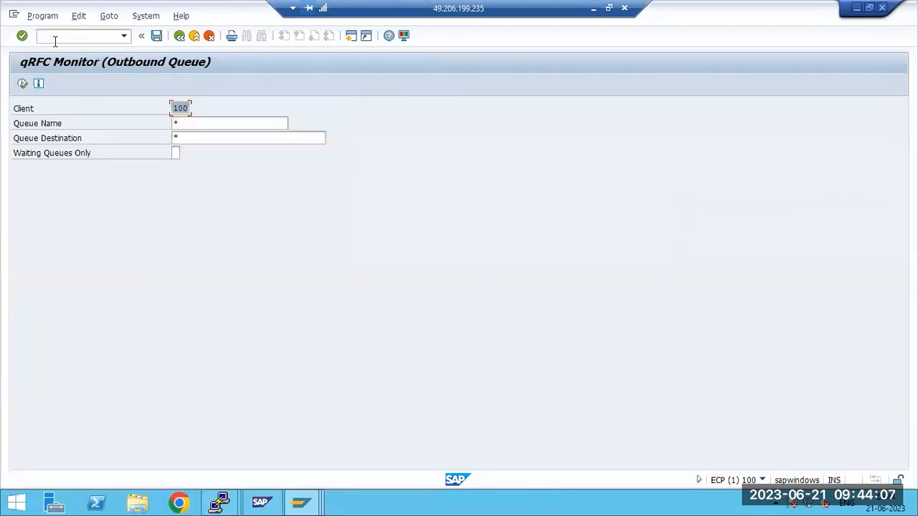
# Display the outbound queues in client 100 for all queue names and destinations
pyautogui.click(22, 85)
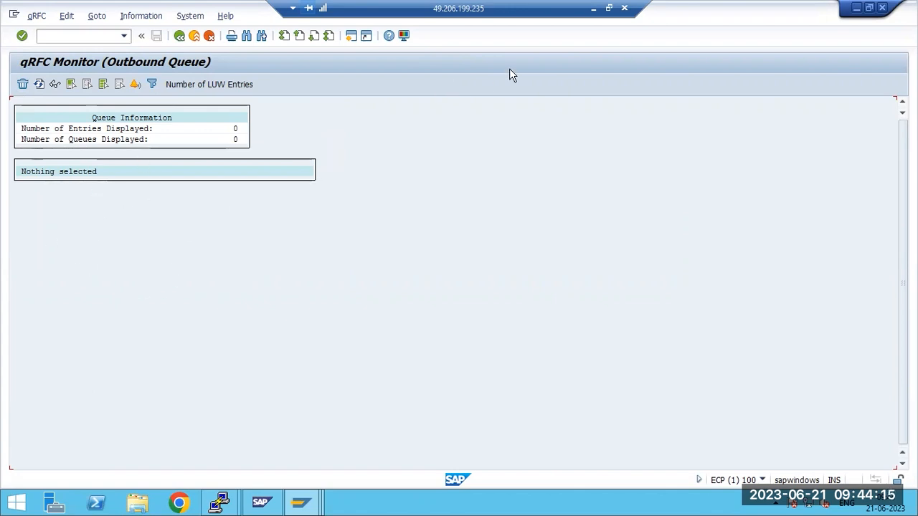
# Switch to the Paint drawing and draw an ellipse about 139 × 89 px around the start of the dashed line inside the ECP box
pyautogui.hotkey('alt', 'Tab')
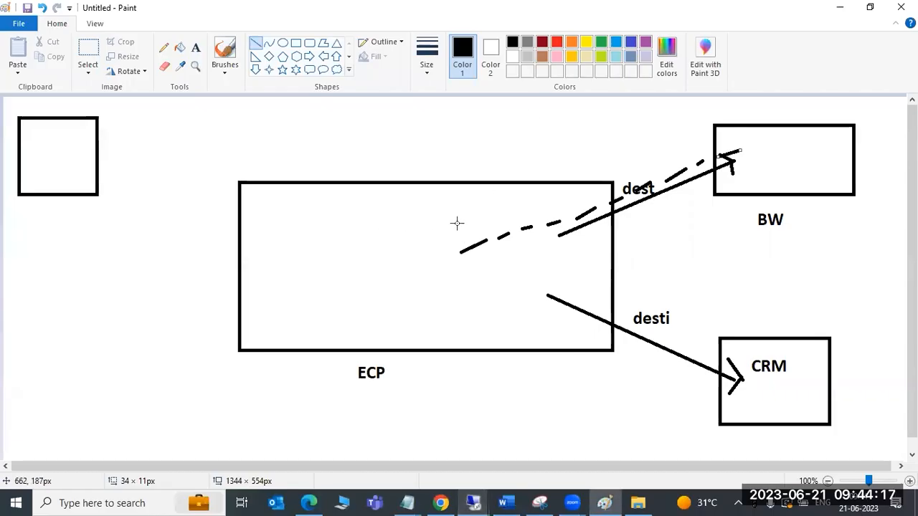
pyautogui.moveTo(461, 199)
pyautogui.mouseDown()
pyautogui.moveTo(497, 246)
pyautogui.moveTo(546, 267)
pyautogui.mouseUp()
pyautogui.click(282, 42)
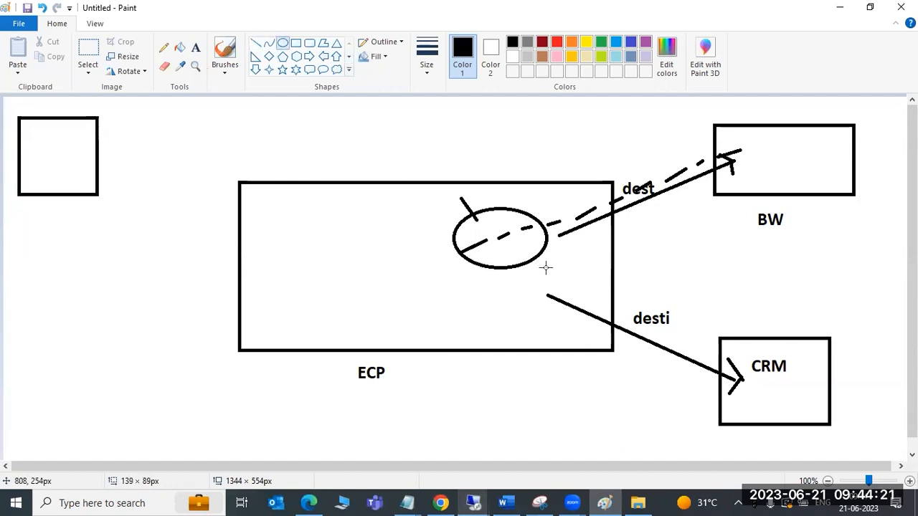
# Label the ellipse inside the ECP box with the text "SMQ1 -outbound"
pyautogui.click(195, 48)
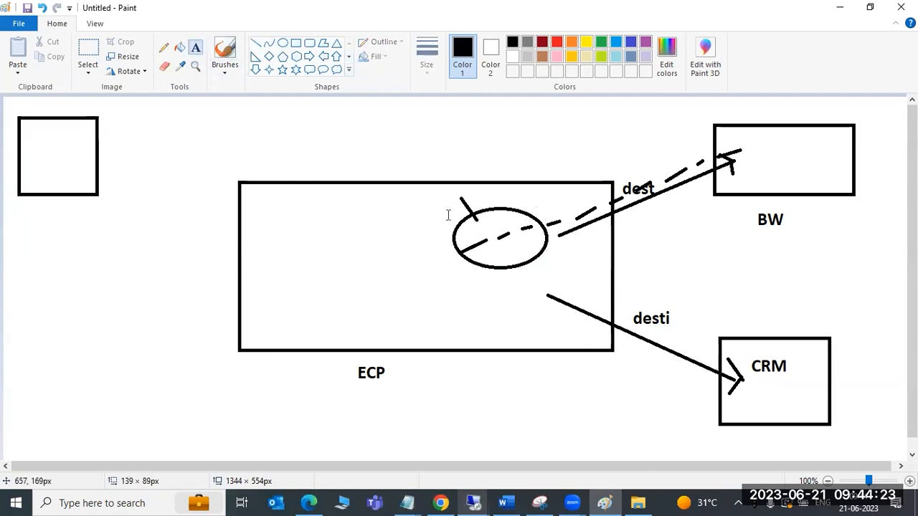
pyautogui.click(468, 224)
pyautogui.write('SMQ1')
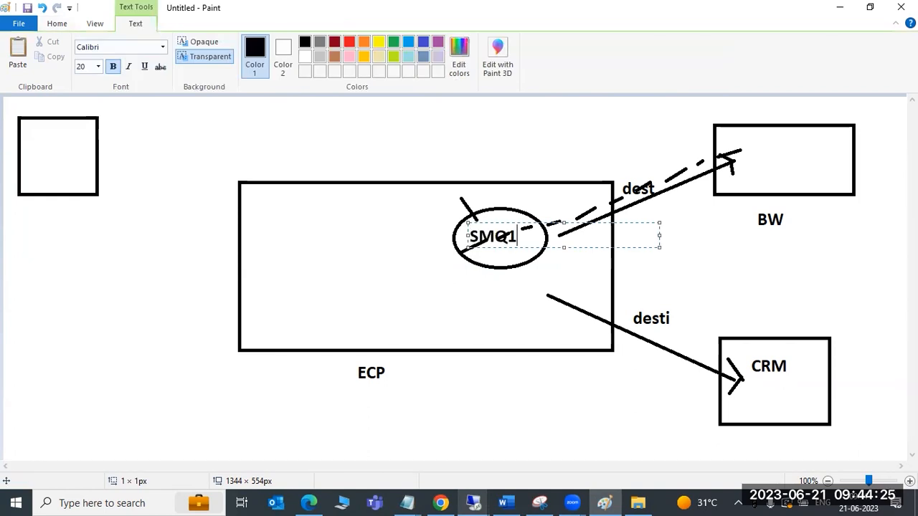
pyautogui.write(' -outbound')
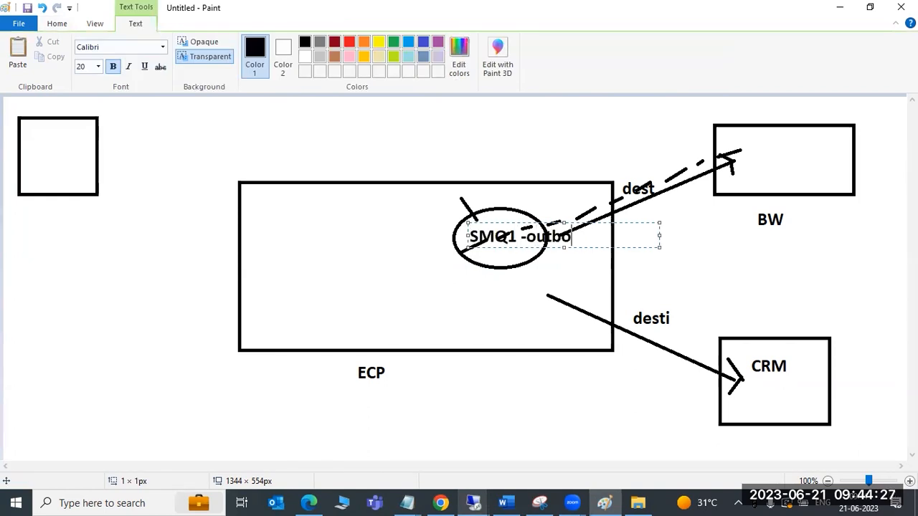